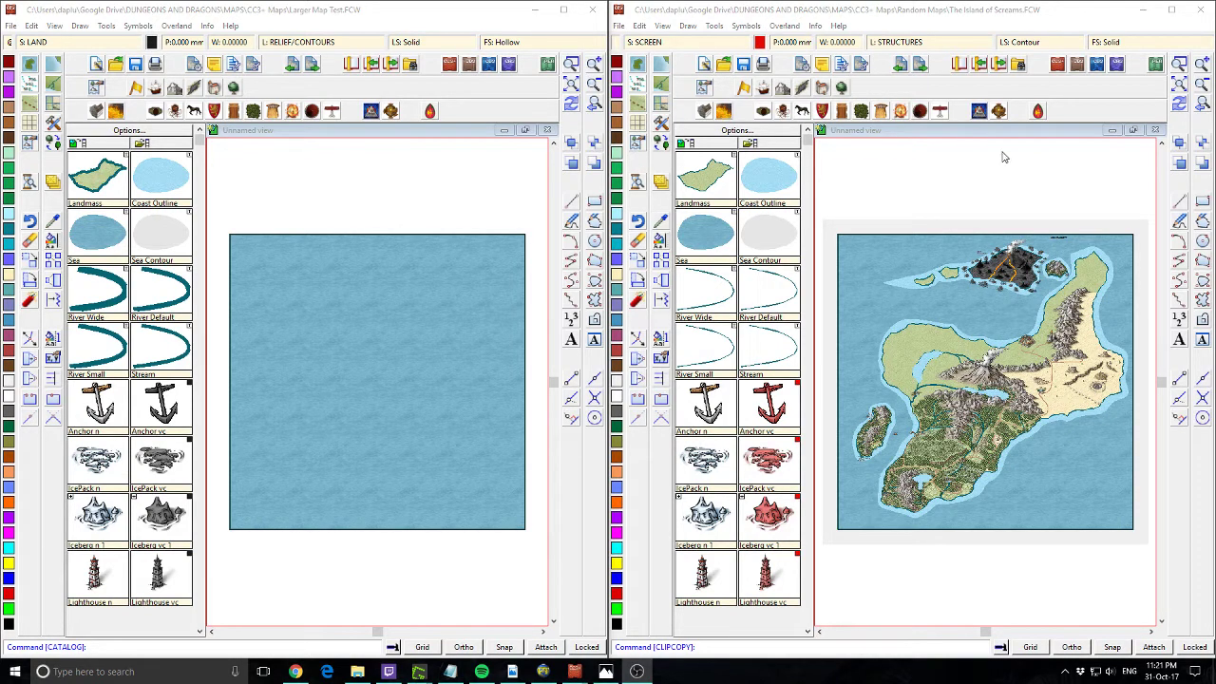
Bring the Island of Screams map forward, then return to the Larger Map Test map
{"action": "left_click", "coordinate": [921, 179]}
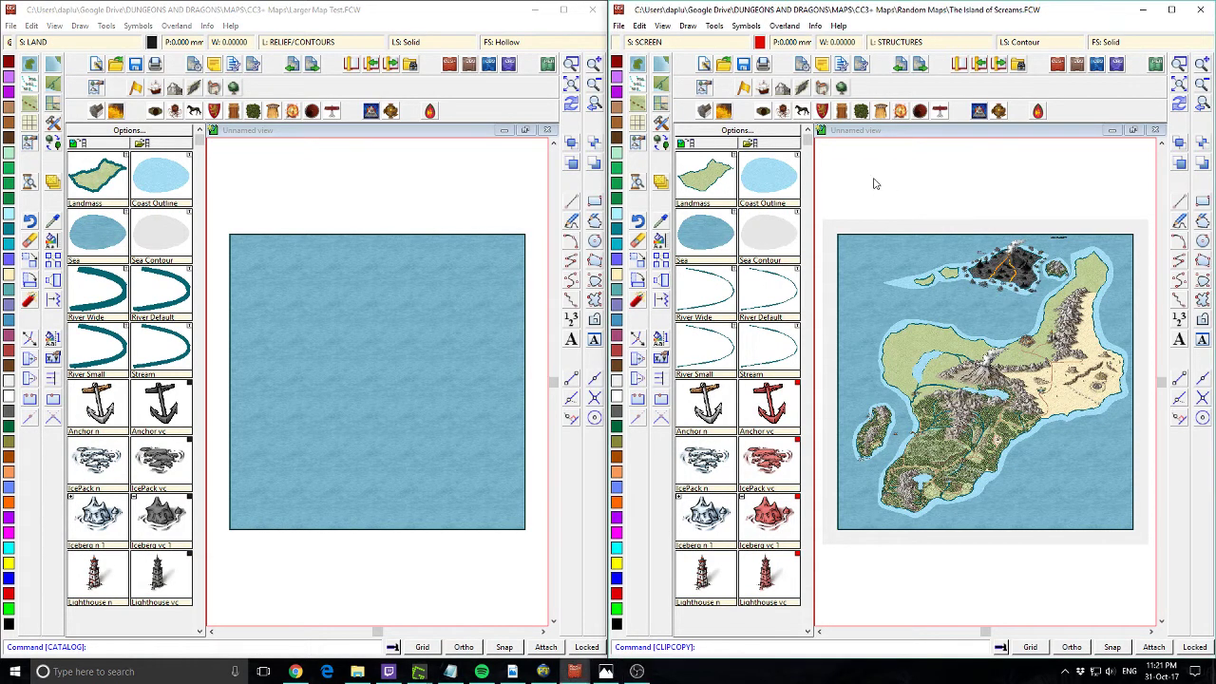
{"action": "left_click", "coordinate": [447, 200]}
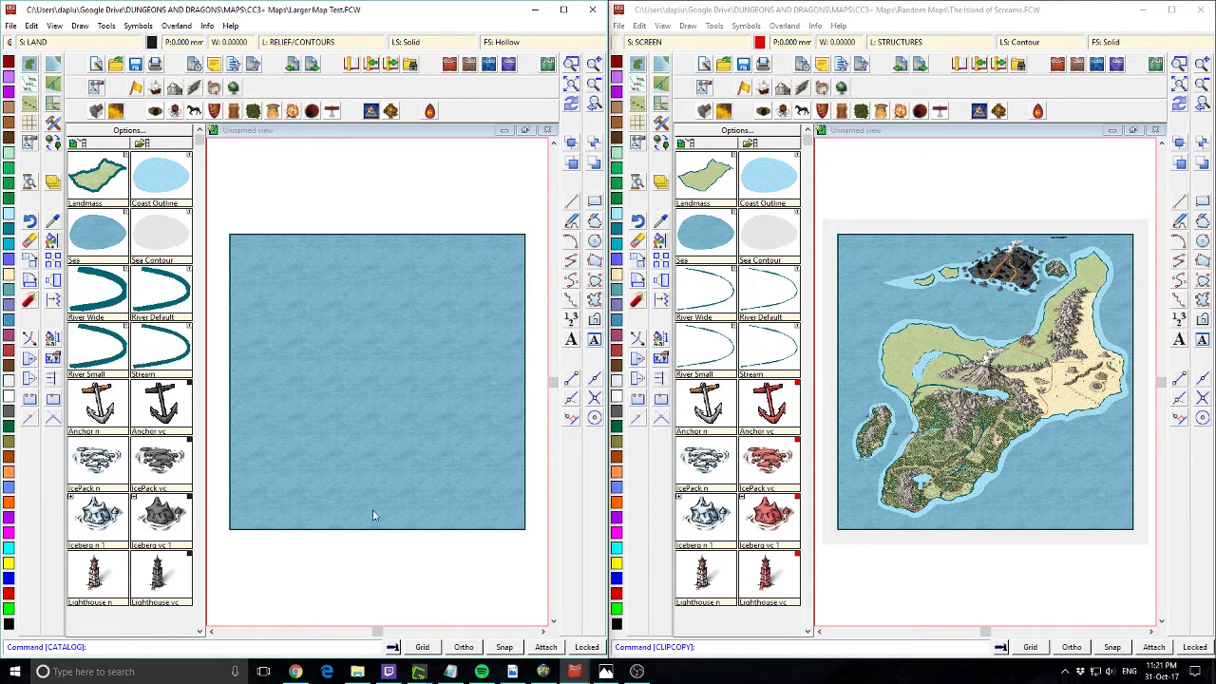
Start a new map from Larger Map Test and answer the save-changes prompt
{"action": "left_click", "coordinate": [10, 25]}
{"action": "left_click", "coordinate": [38, 39]}
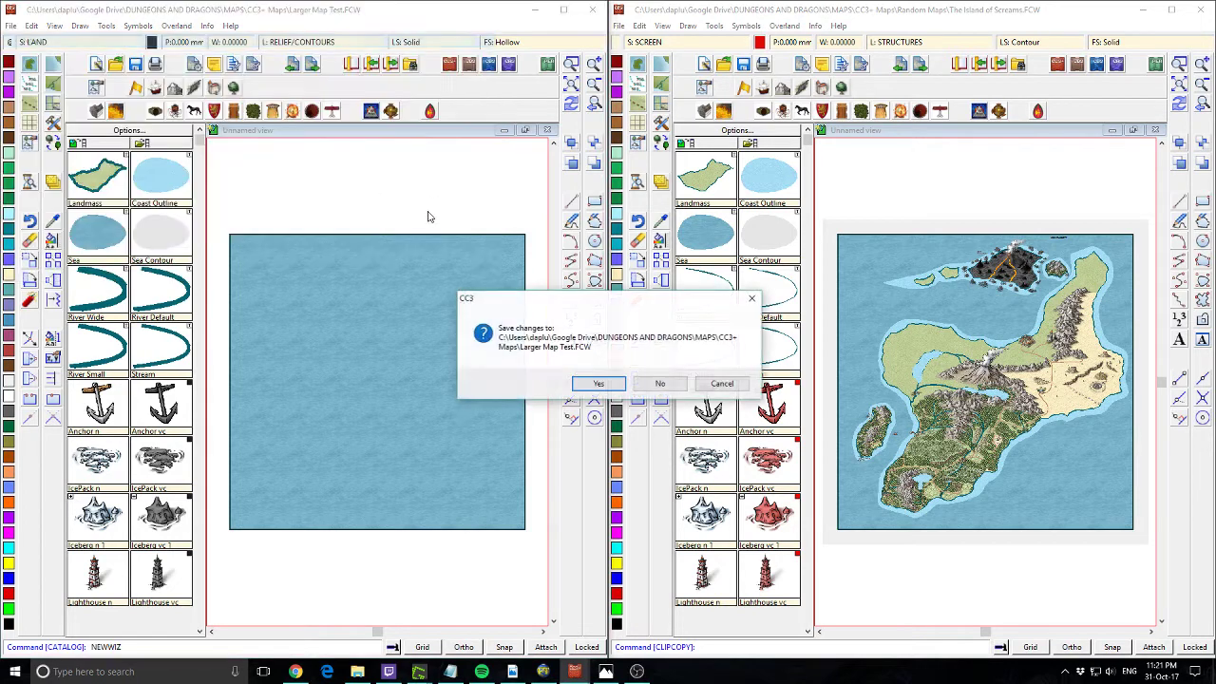
{"action": "left_click_drag", "start_coordinate": [575, 301], "coordinate": [298, 196]}
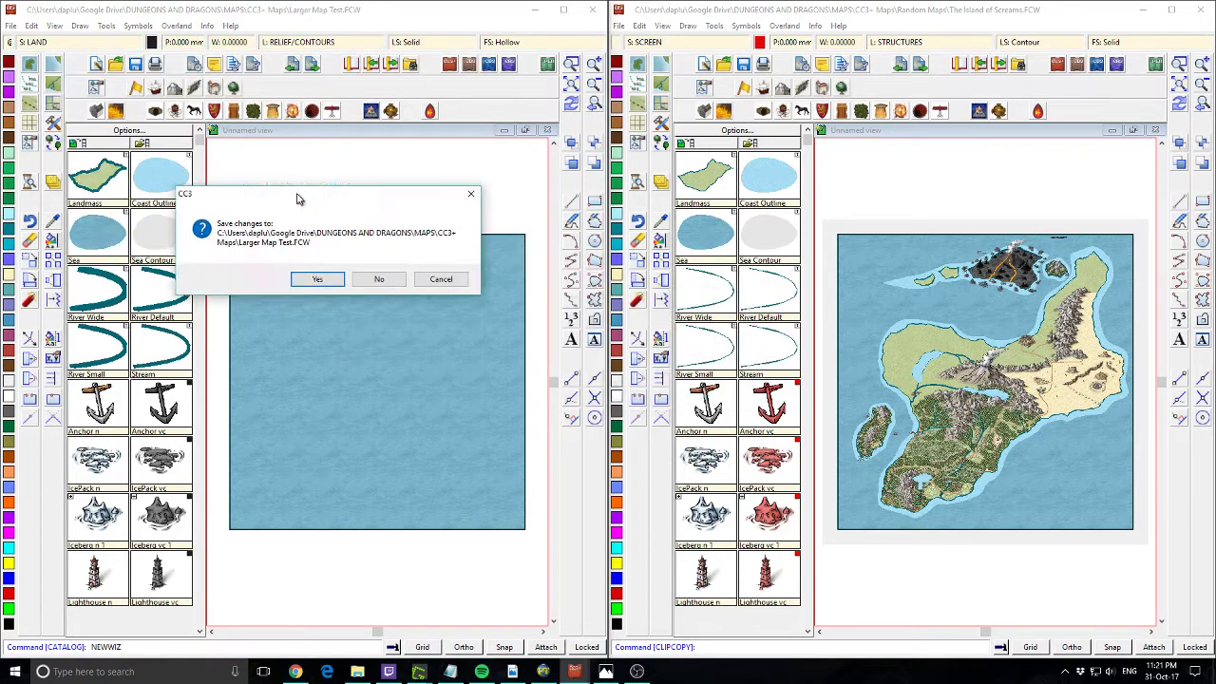
{"action": "left_click", "coordinate": [368, 280]}
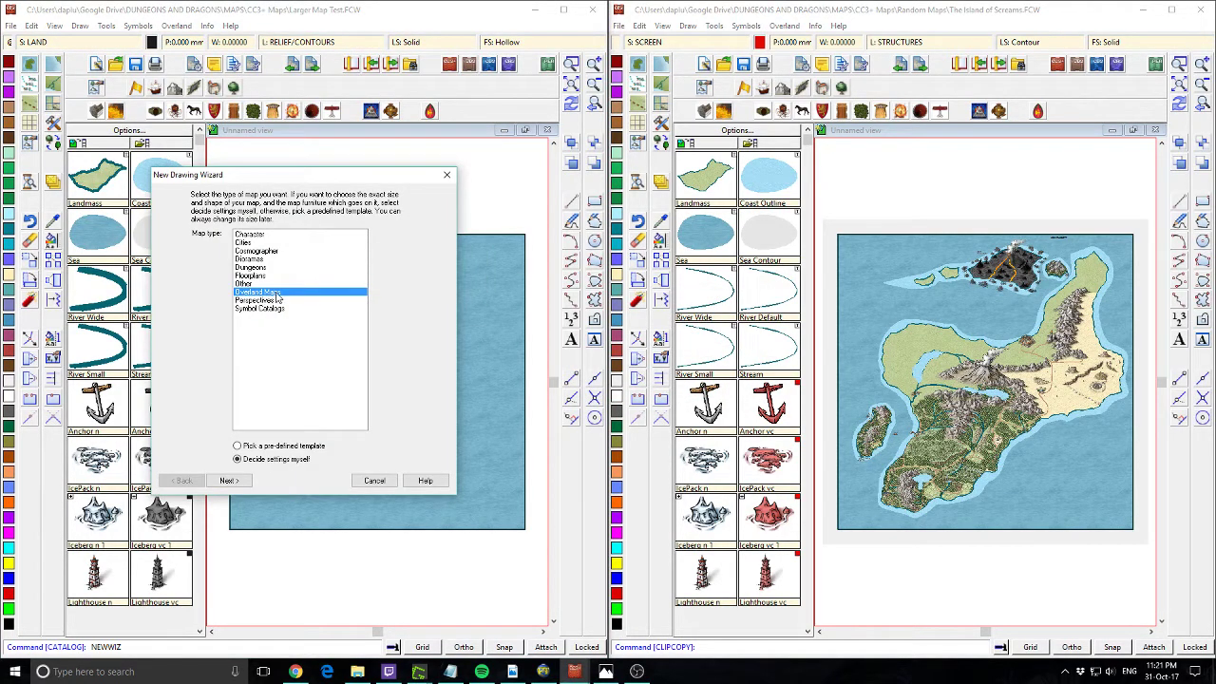
Choose the Overland Maps CC3 Mike Schley Overland style at 3000 by 3000
{"action": "left_click", "coordinate": [228, 480]}
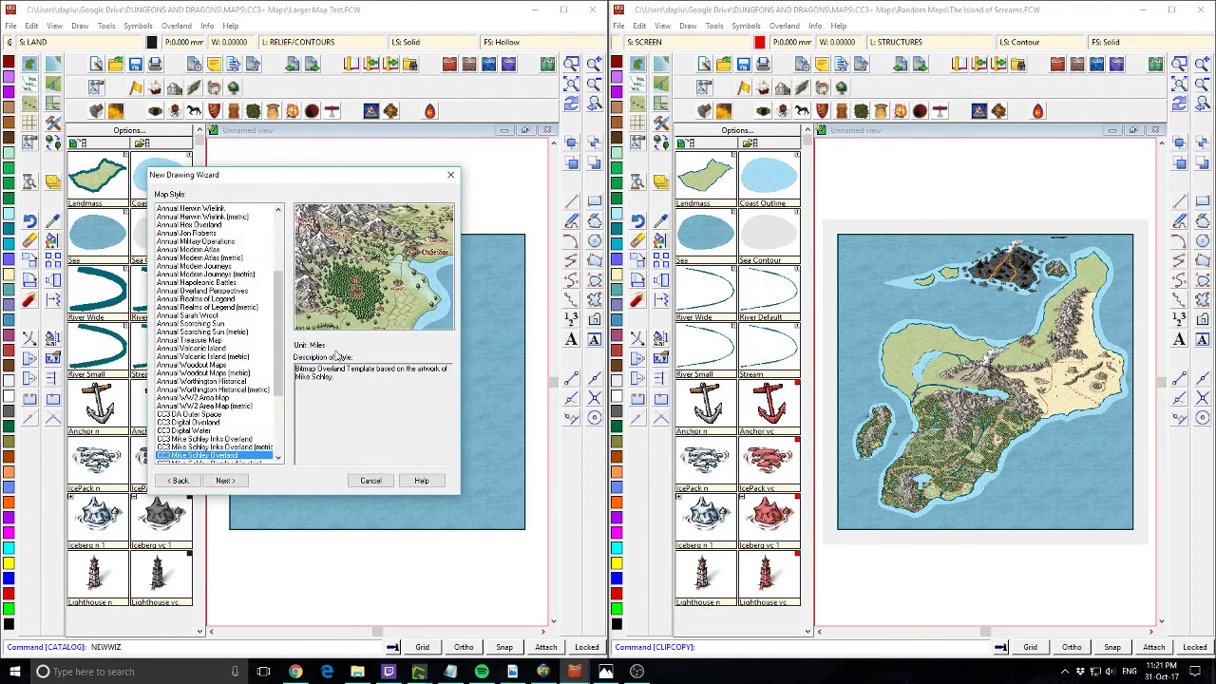
{"action": "left_click_drag", "start_coordinate": [280, 357], "coordinate": [280, 390]}
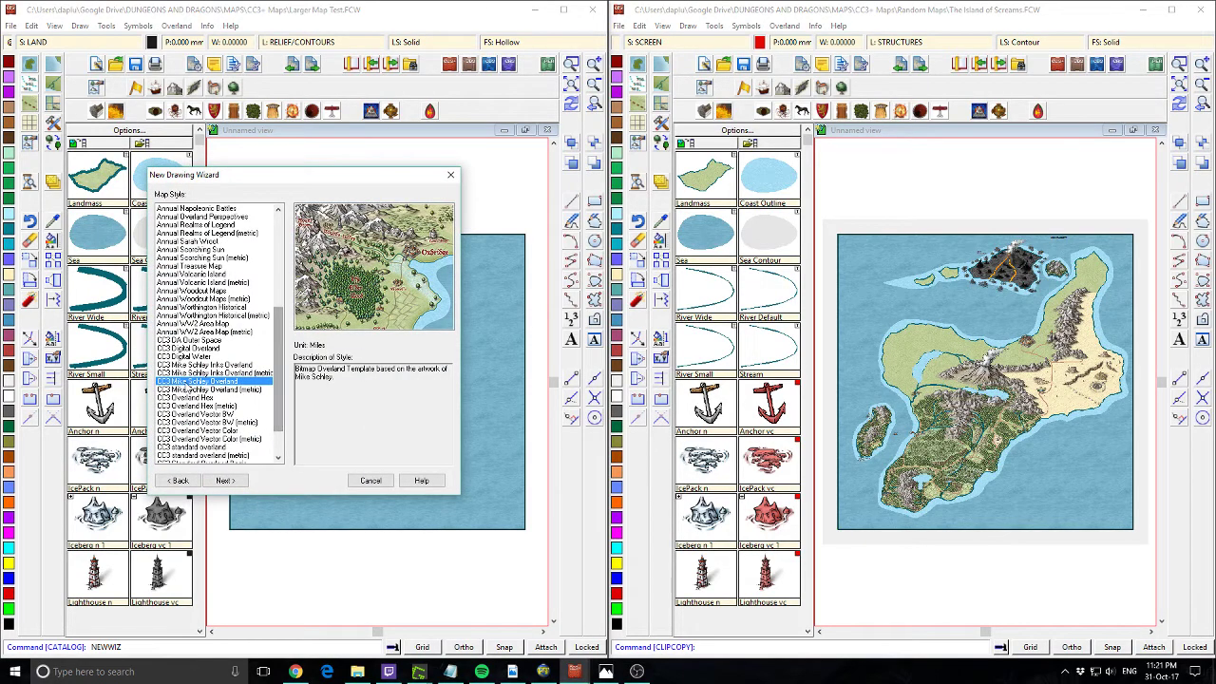
{"action": "left_click", "coordinate": [225, 481]}
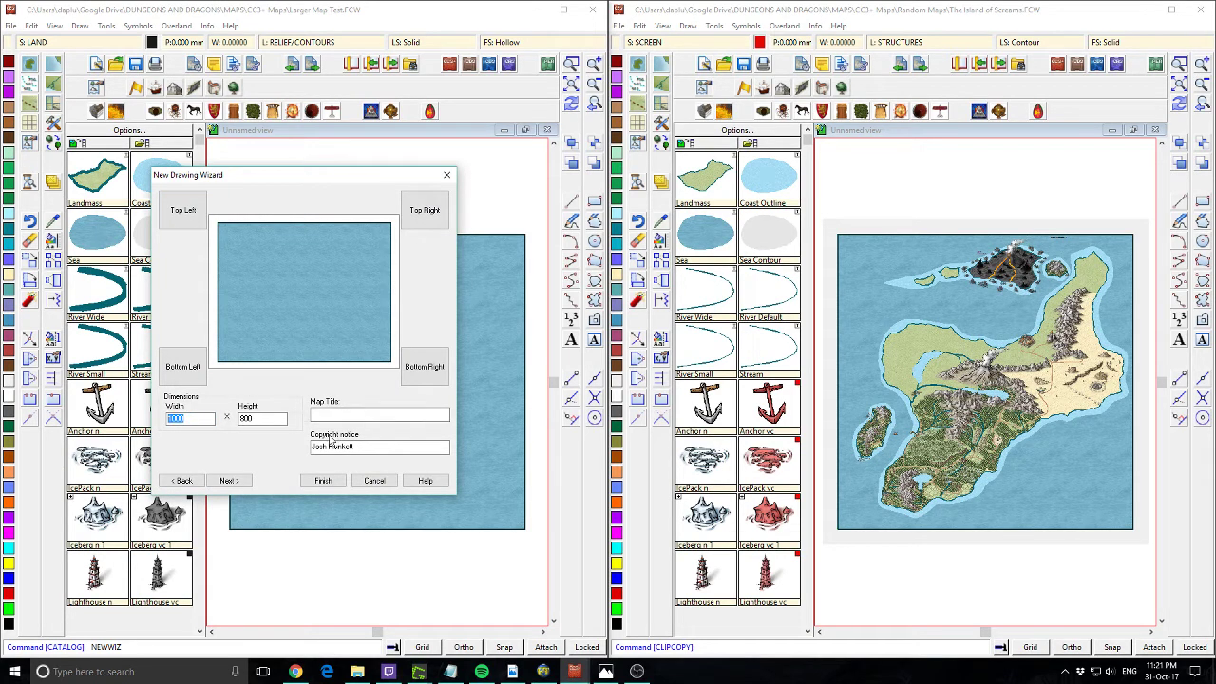
{"action": "key", "text": "BackSpace"}
{"action": "type", "text": "3000"}
{"action": "key", "text": "Tab"}
{"action": "type", "text": "3000"}
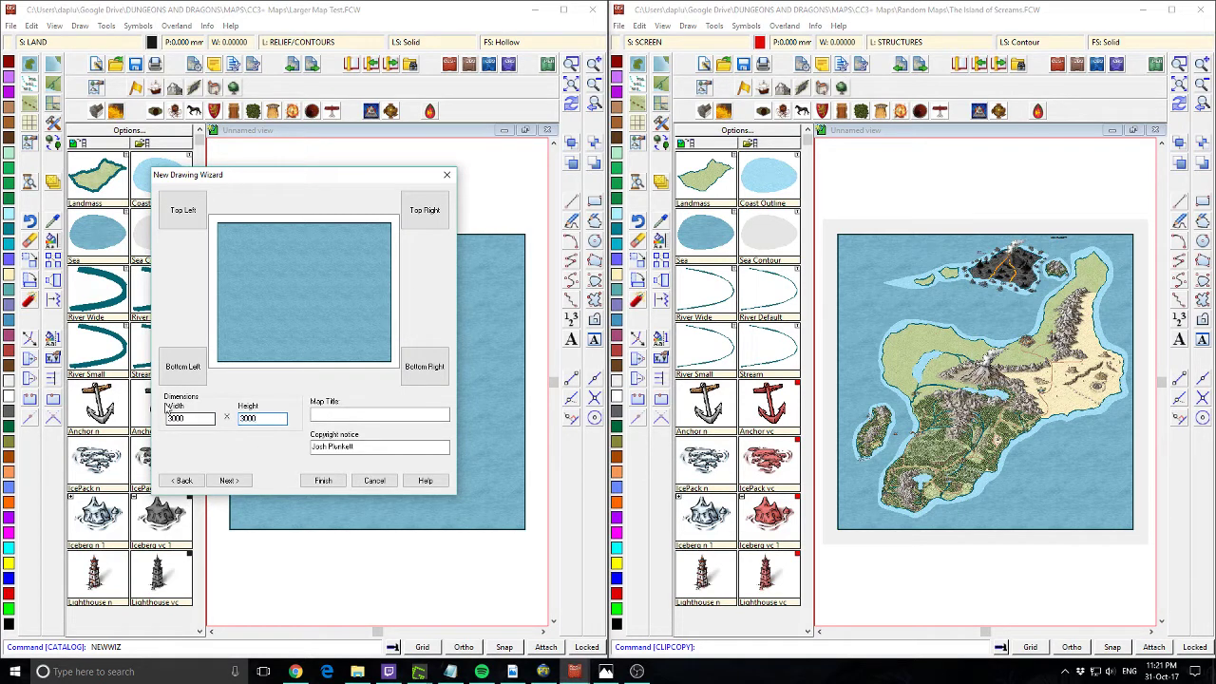
{"action": "left_click", "coordinate": [229, 480]}
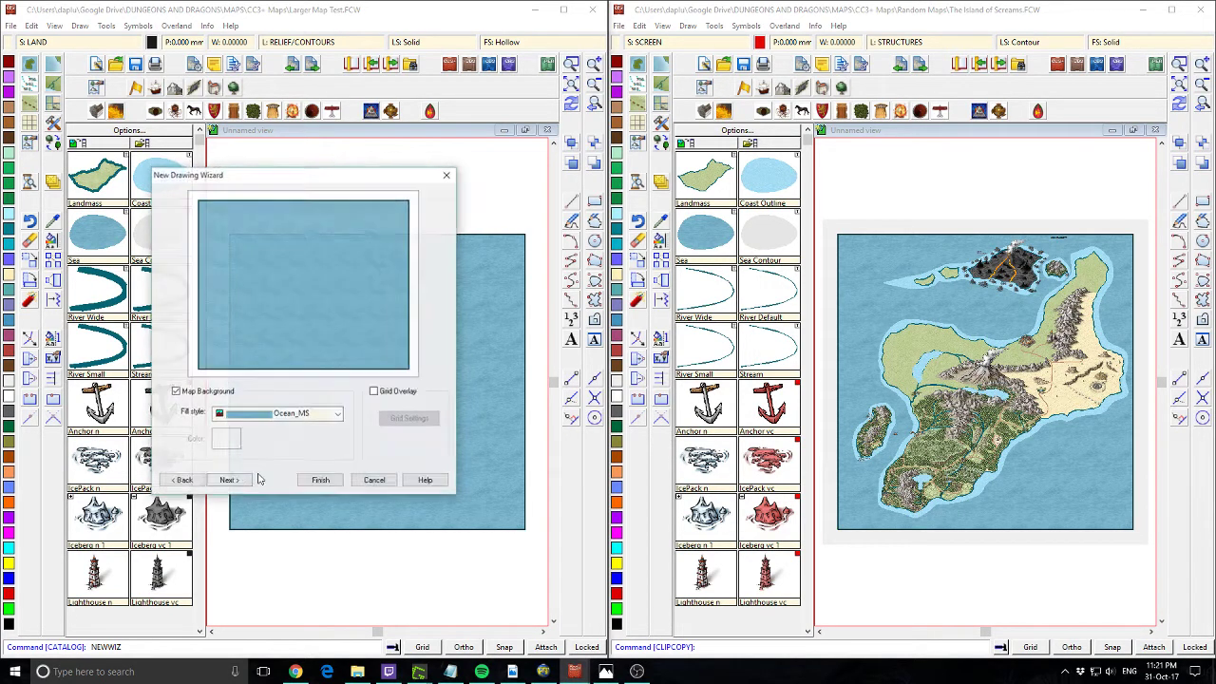
{"action": "left_click", "coordinate": [321, 481]}
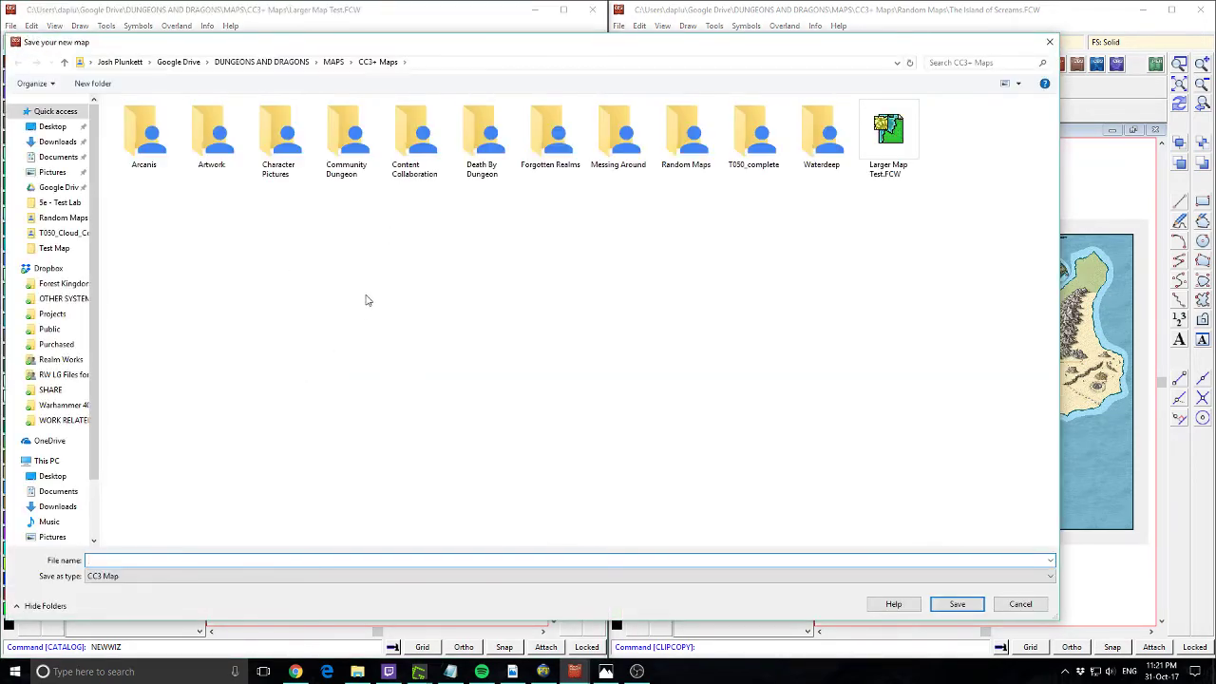
Save the new map as Larger Map Test.FCW, replacing the existing file
{"action": "left_click", "coordinate": [905, 136]}
{"action": "left_click", "coordinate": [904, 136]}
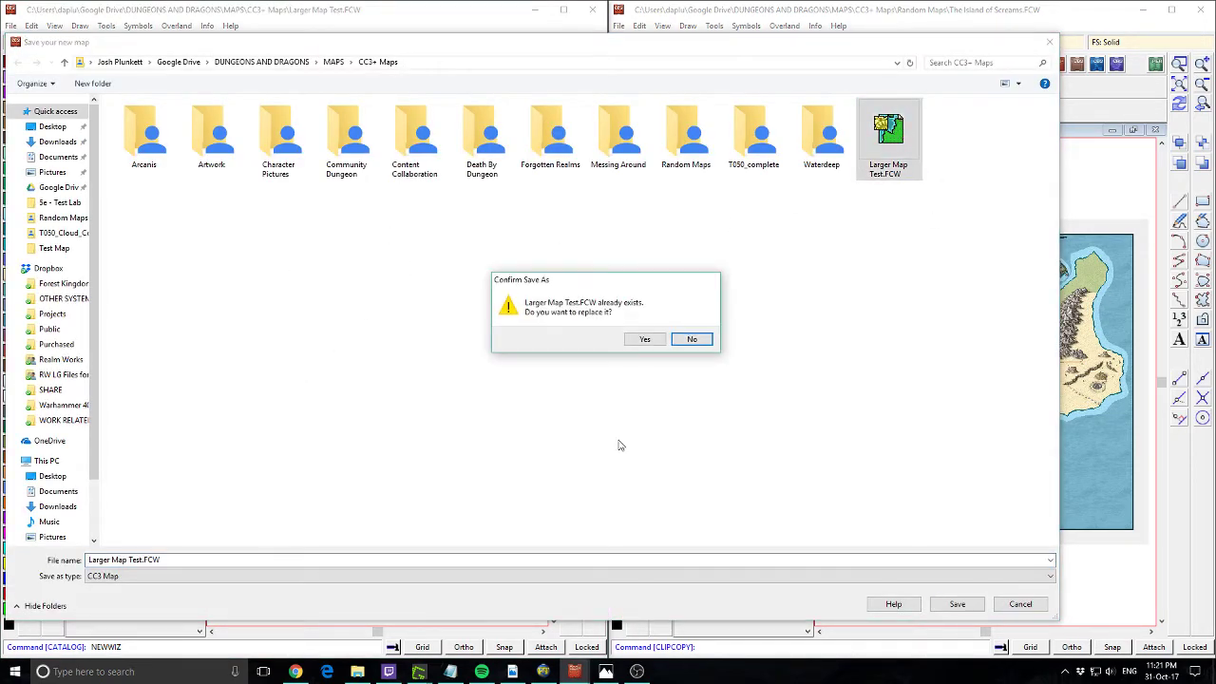
{"action": "left_click", "coordinate": [643, 339]}
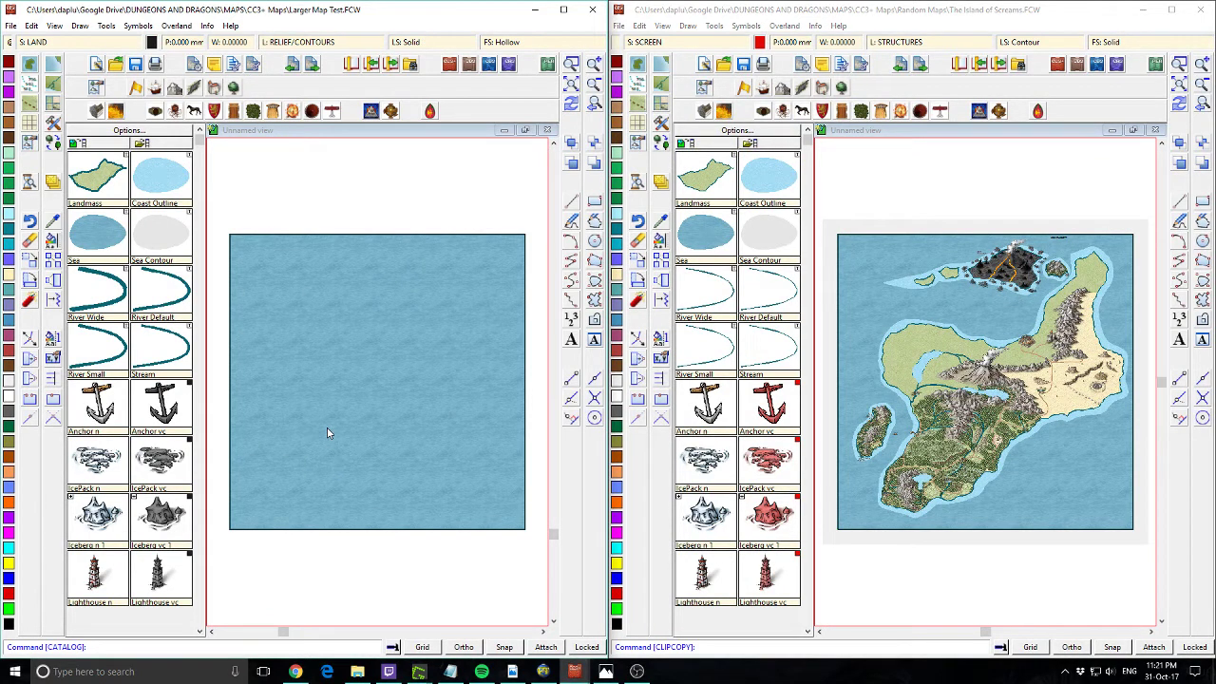
Copy all 2576 Island of Screams entities to the clipboard with origin 0,0
{"action": "left_click", "coordinate": [943, 12]}
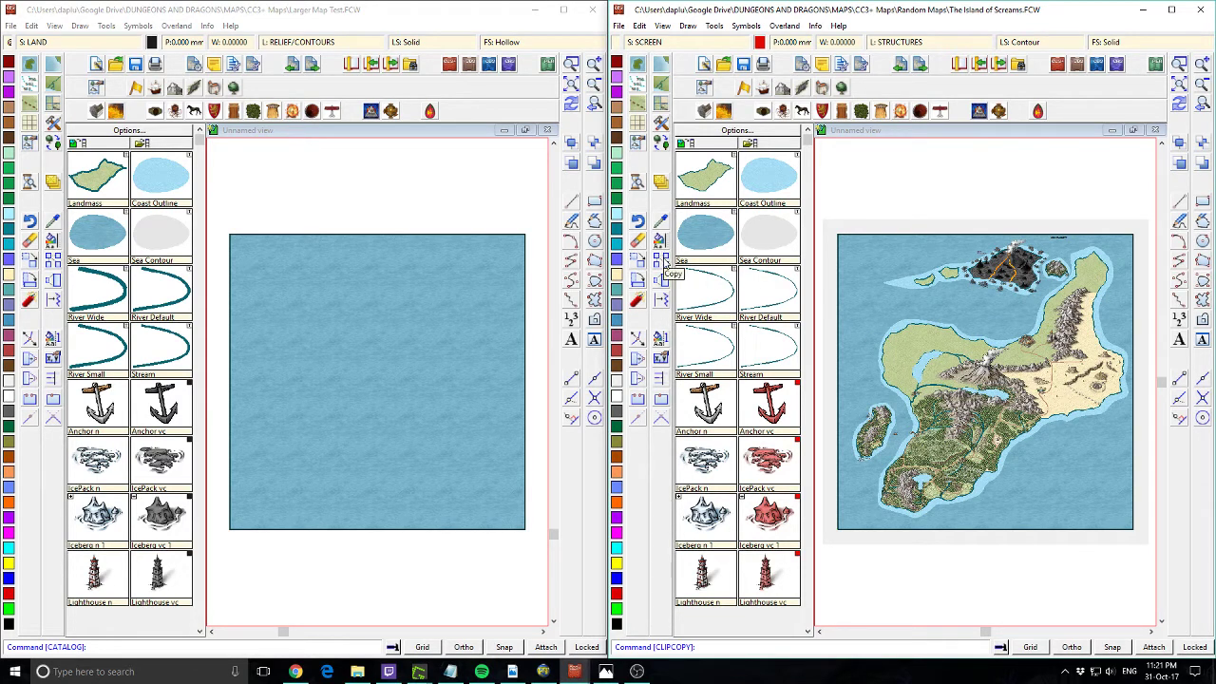
{"action": "right_click", "coordinate": [665, 264]}
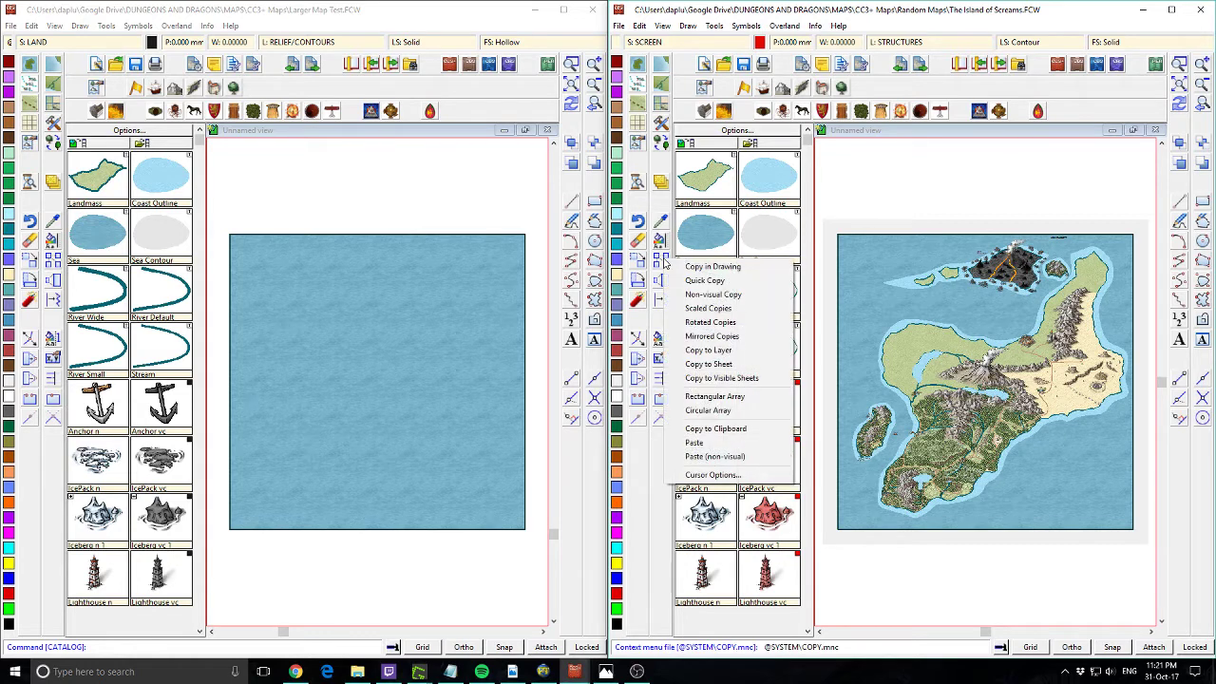
{"action": "left_click", "coordinate": [769, 432]}
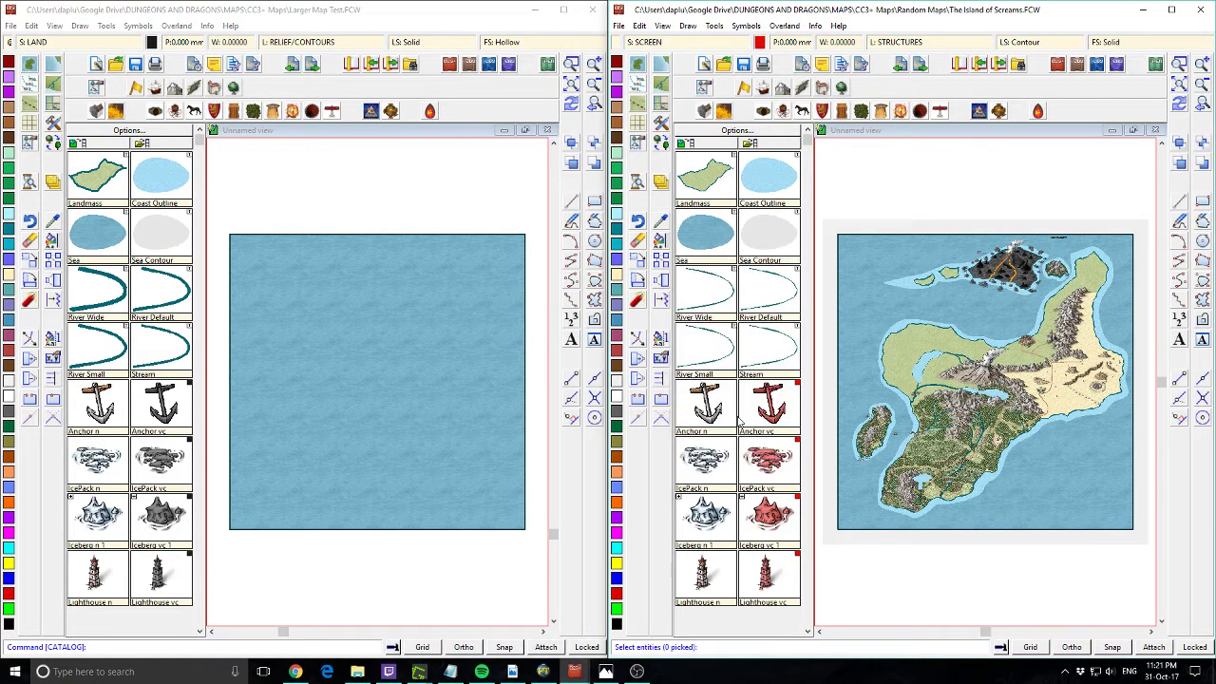
{"action": "left_click", "coordinate": [838, 235]}
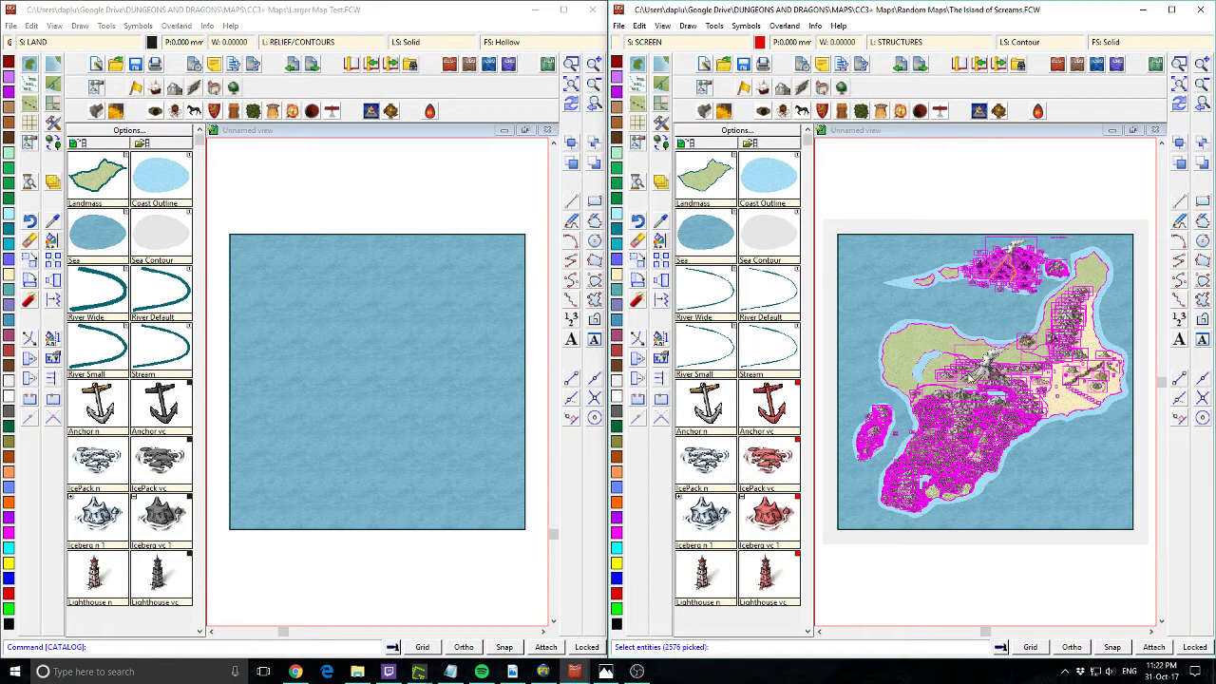
{"action": "right_click", "coordinate": [969, 379]}
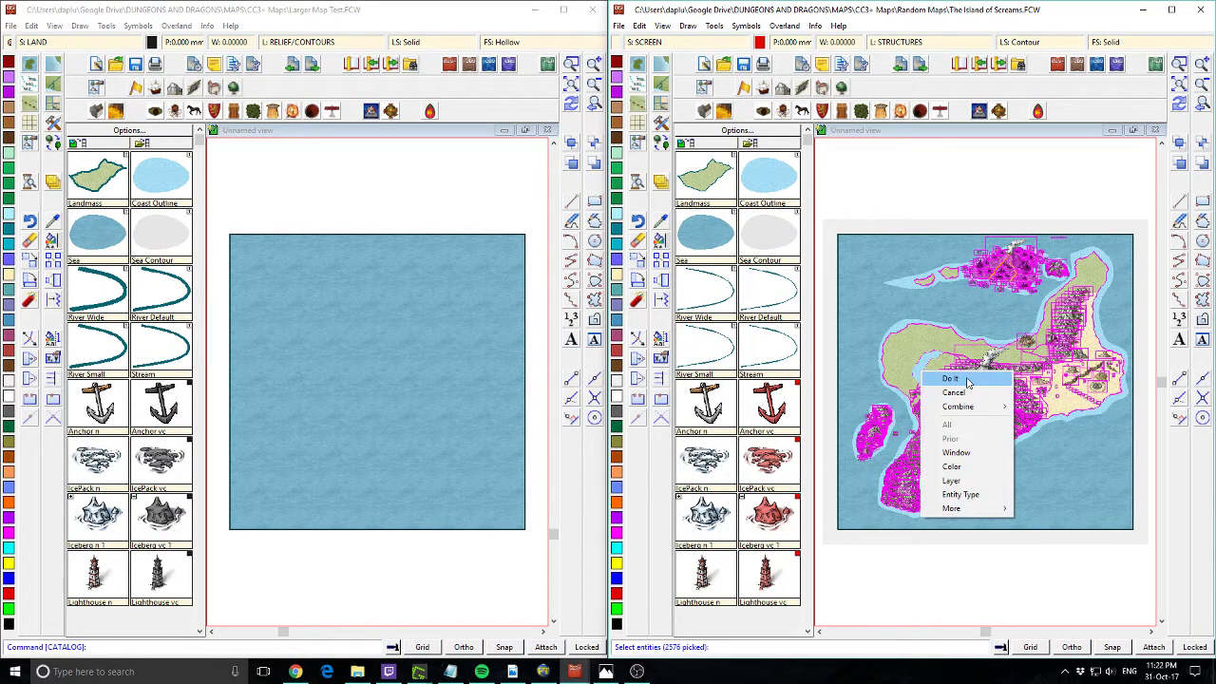
{"action": "left_click", "coordinate": [968, 381]}
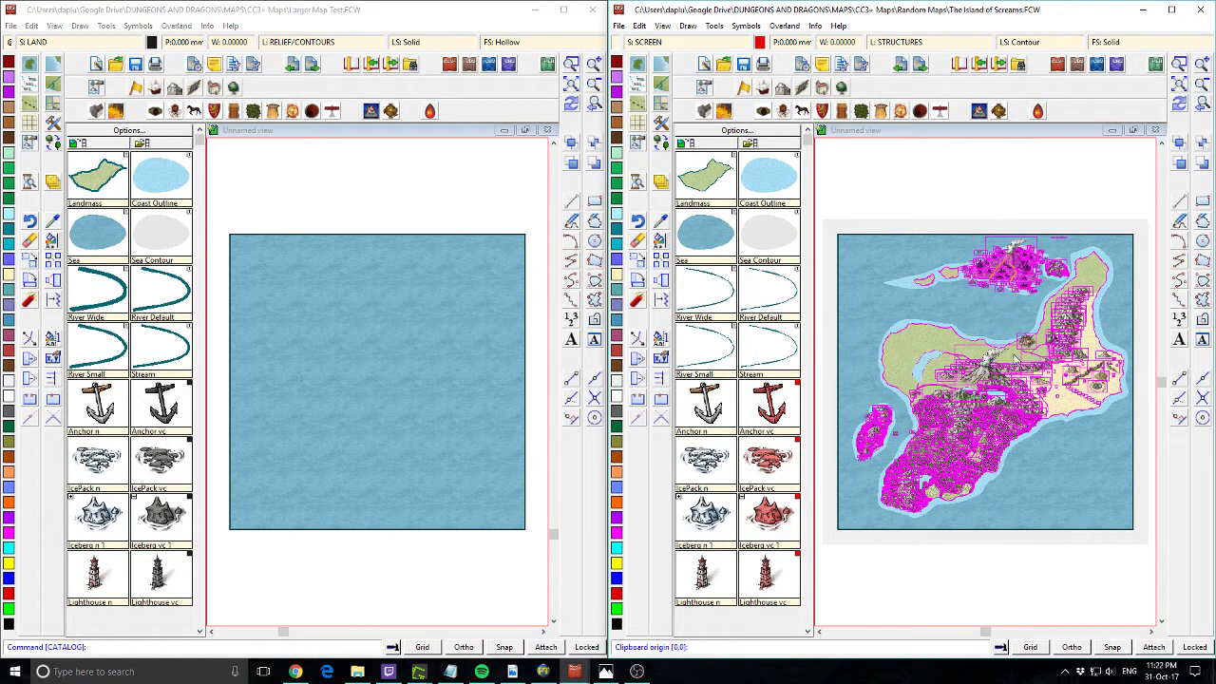
{"action": "key", "text": "Return"}
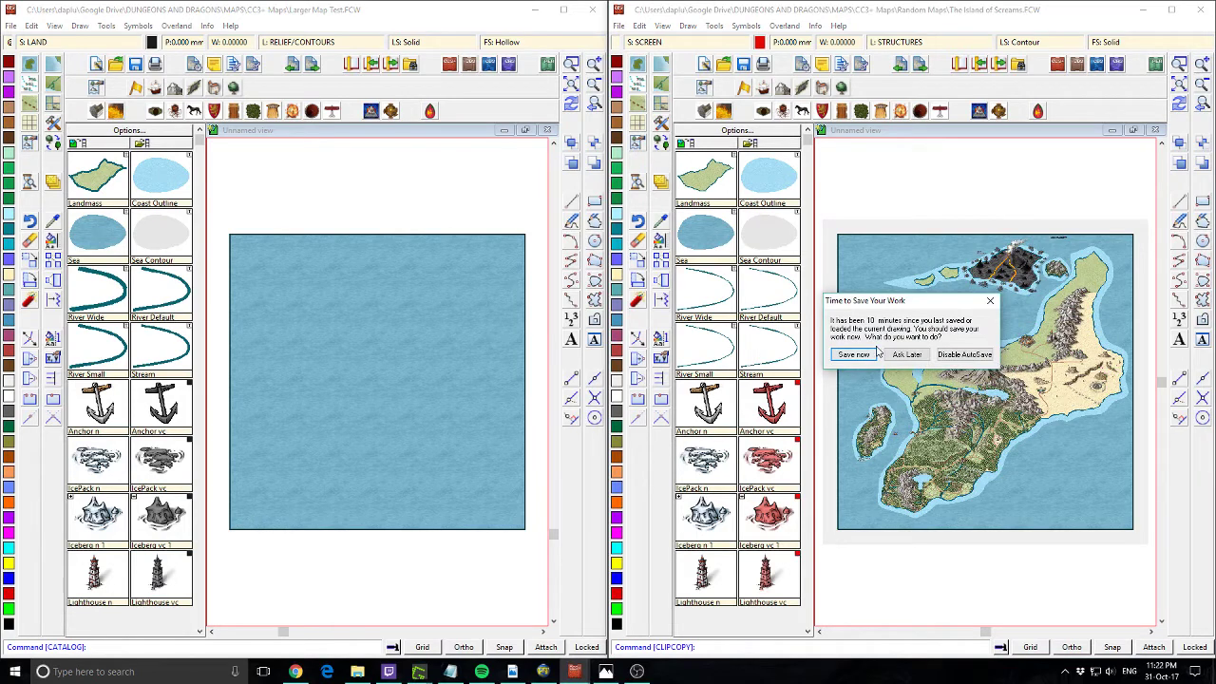
Postpone the autosave reminder and paste the island near the Larger Map Test centre
{"action": "left_click", "coordinate": [907, 355]}
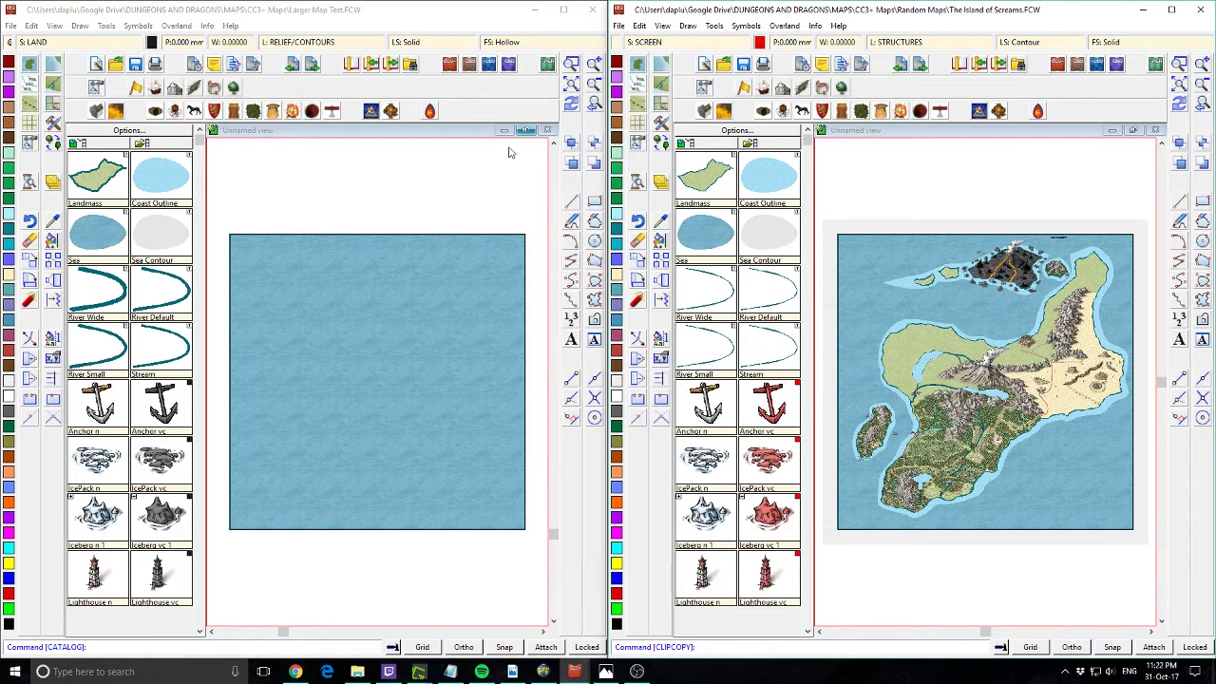
{"action": "left_click", "coordinate": [163, 10]}
{"action": "left_click", "coordinate": [31, 25]}
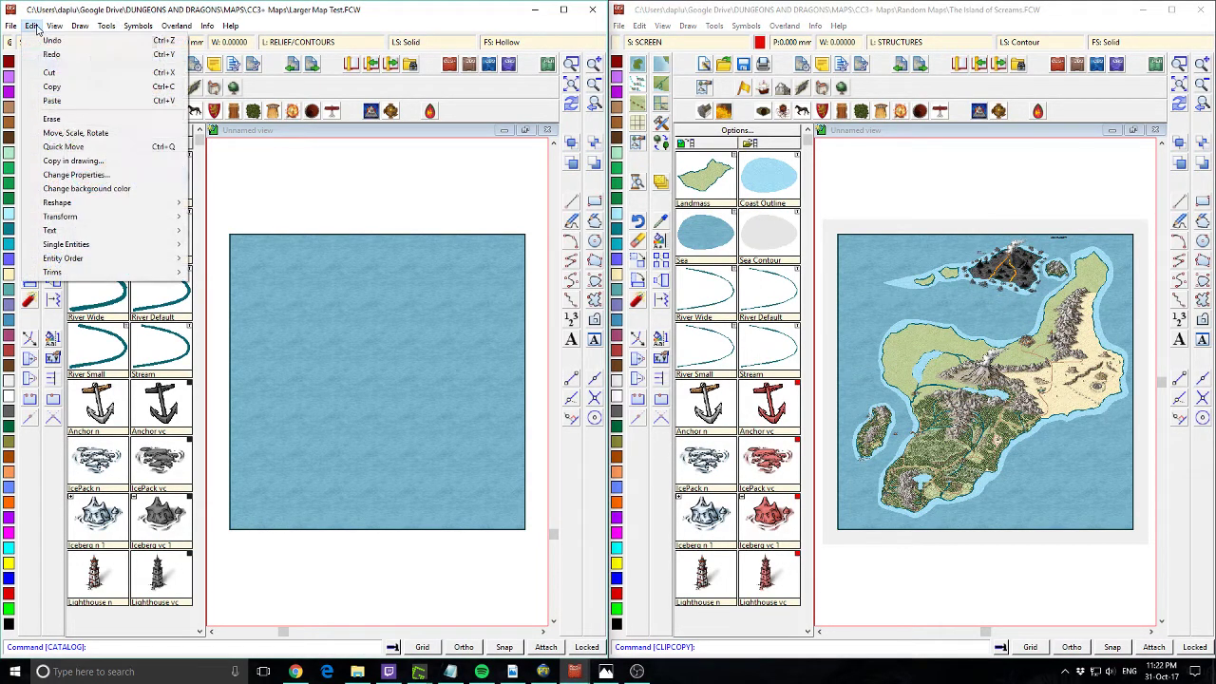
{"action": "left_click", "coordinate": [52, 100]}
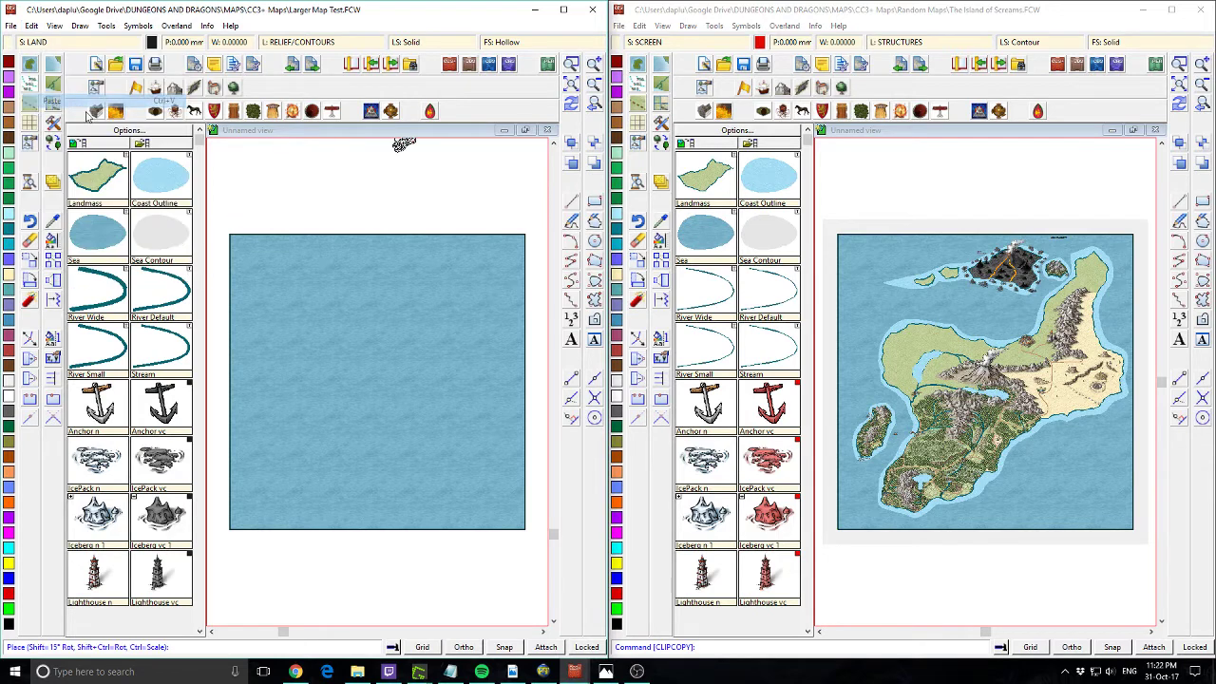
{"action": "left_click", "coordinate": [362, 335]}
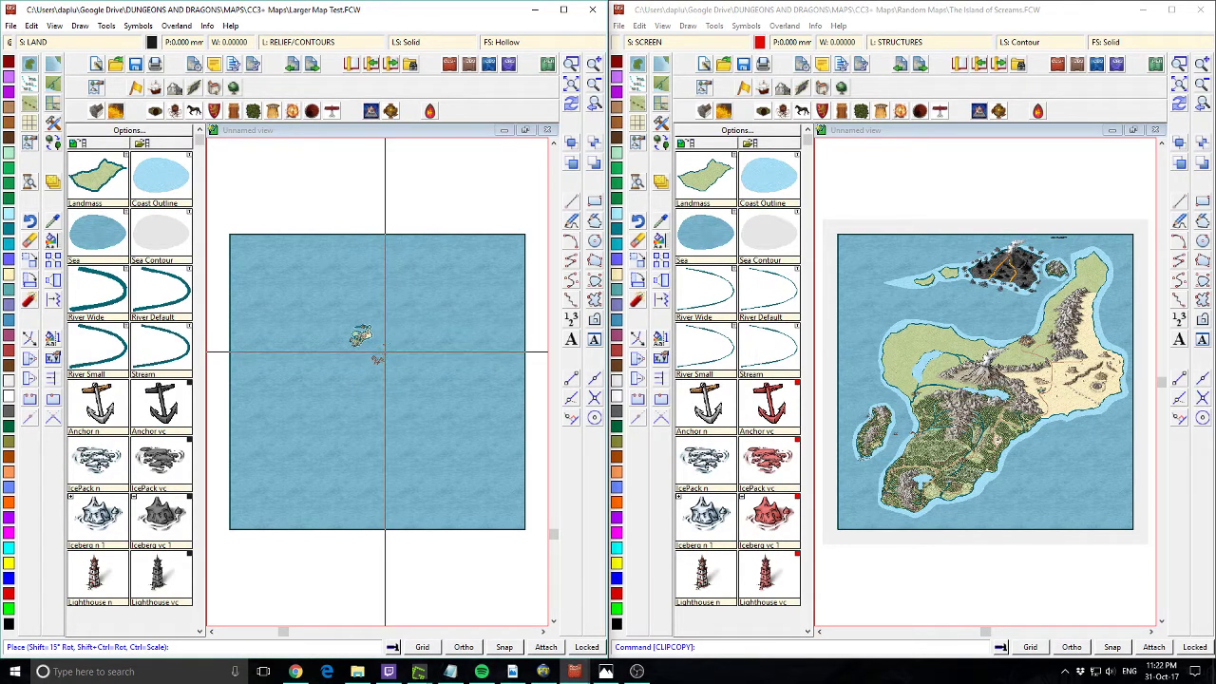
{"action": "left_click", "coordinate": [389, 366]}
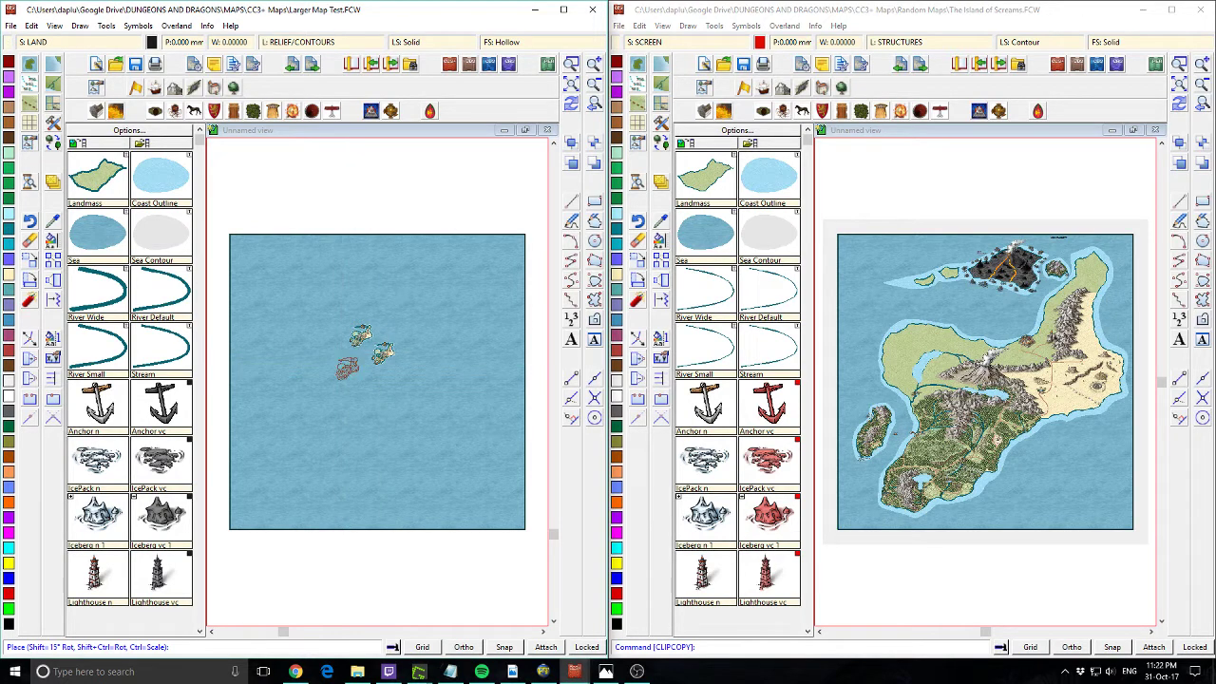
Place the second island copy, zoom in on both copies, then return to the island map
{"action": "left_click", "coordinate": [347, 367]}
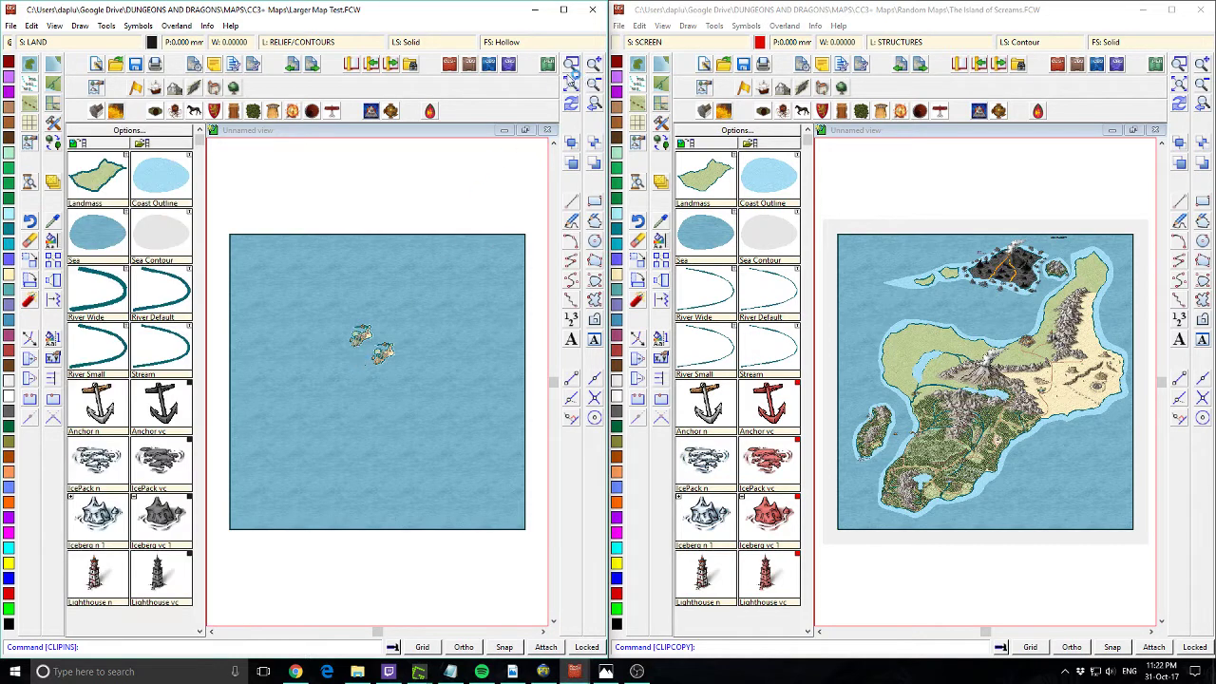
{"action": "left_click", "coordinate": [572, 65]}
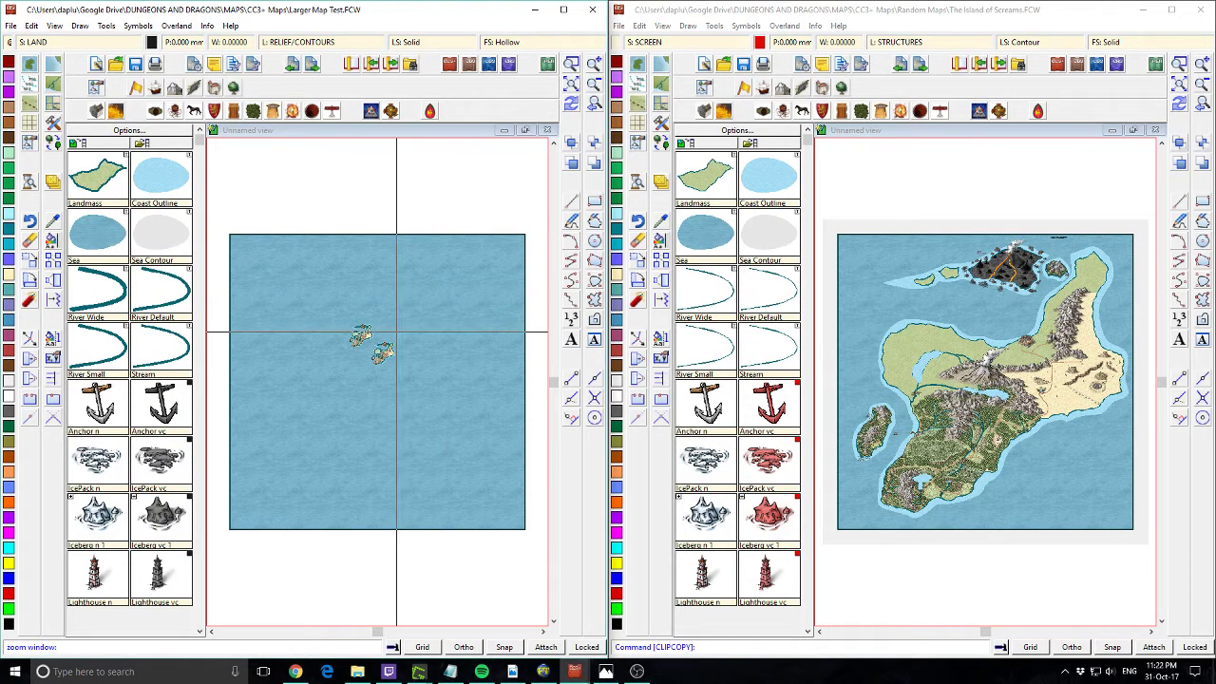
{"action": "left_click", "coordinate": [397, 323]}
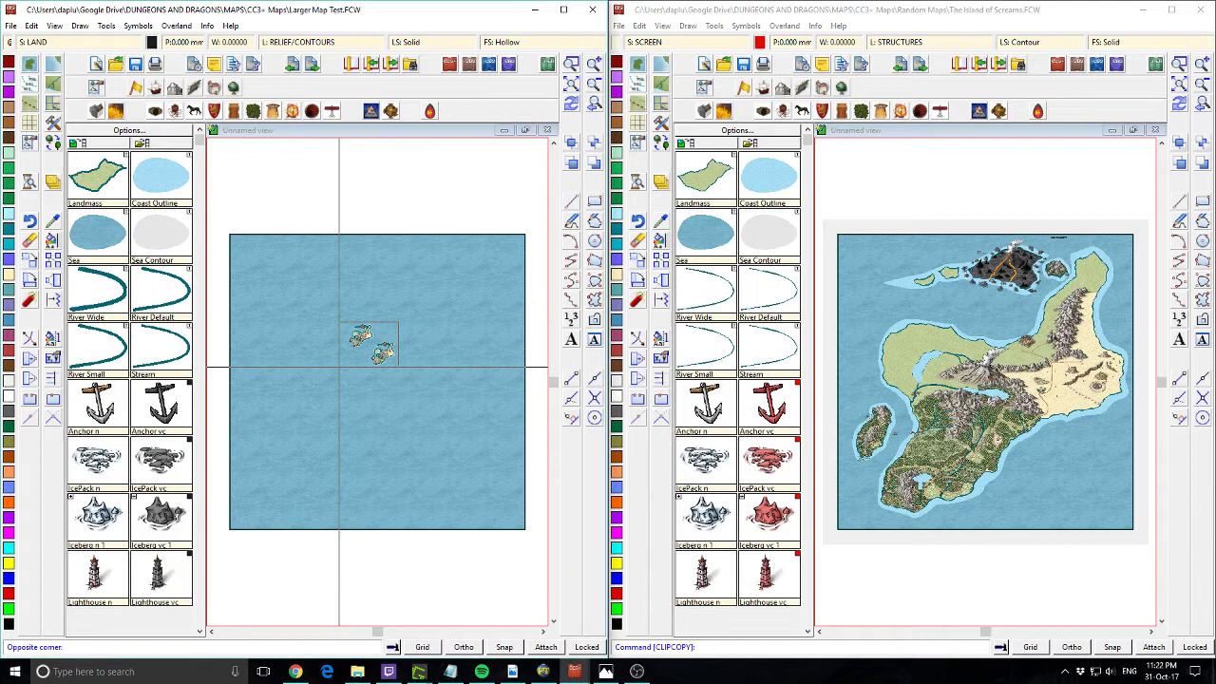
{"action": "left_click", "coordinate": [339, 374]}
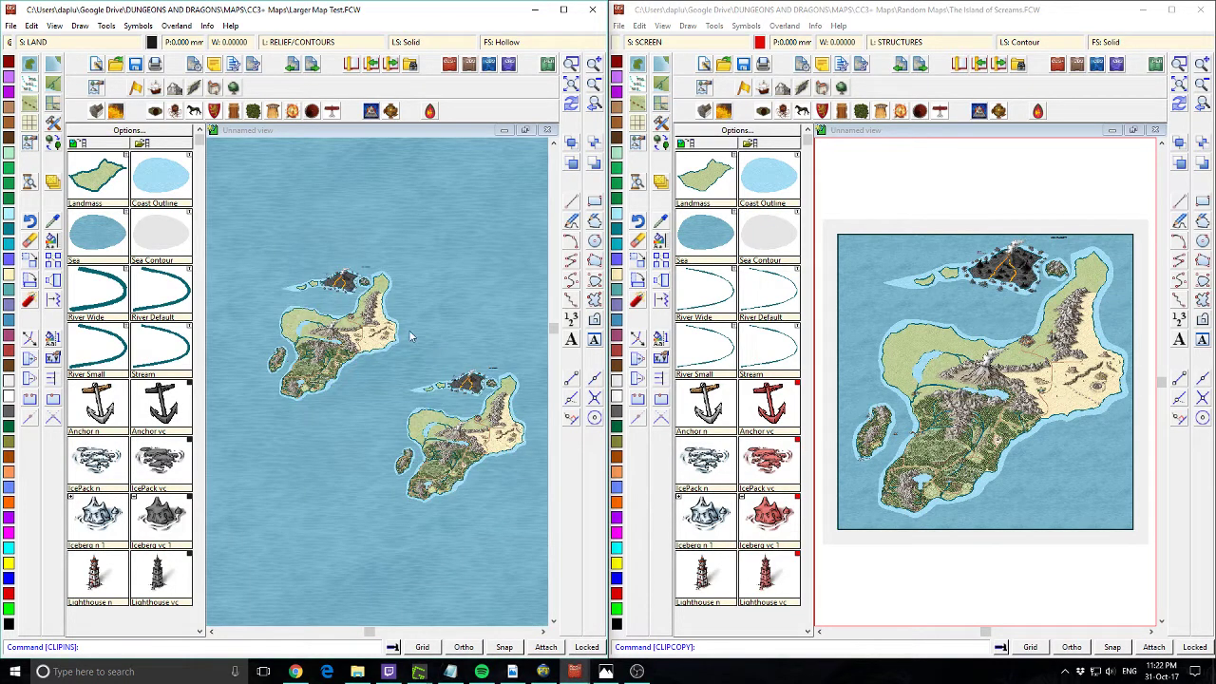
{"action": "left_click", "coordinate": [961, 17]}
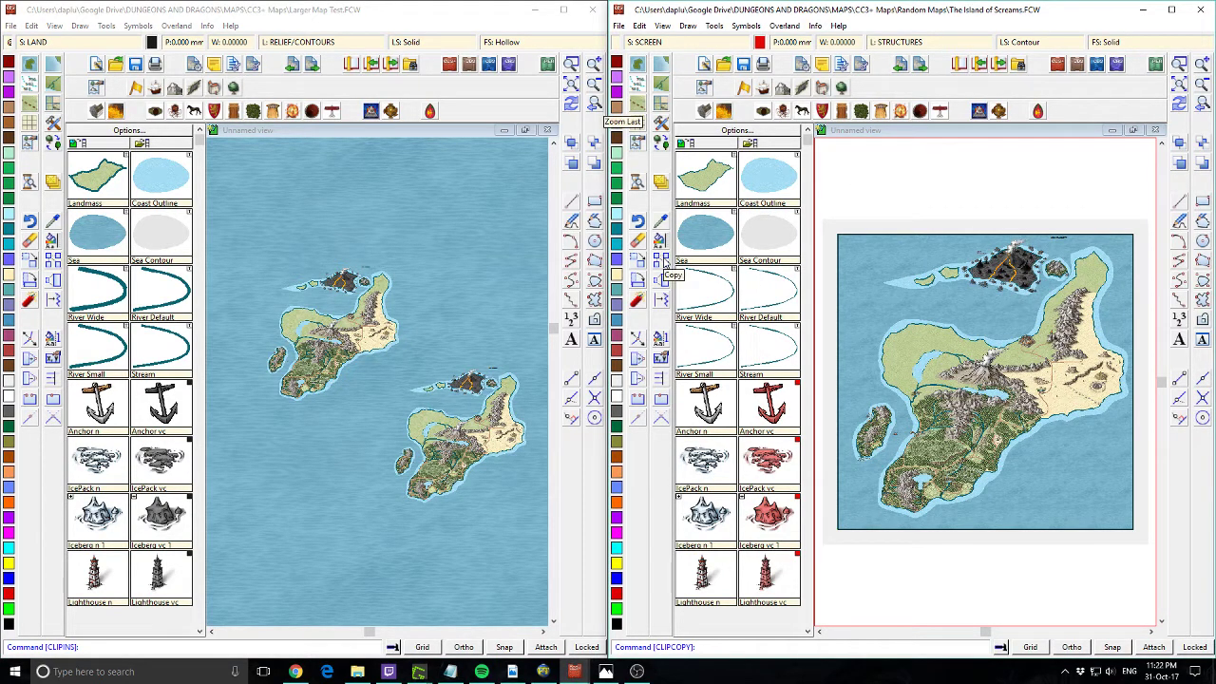
Copy the small western islet (499 entities) to the clipboard at origin 0,0
{"action": "right_click", "coordinate": [663, 260]}
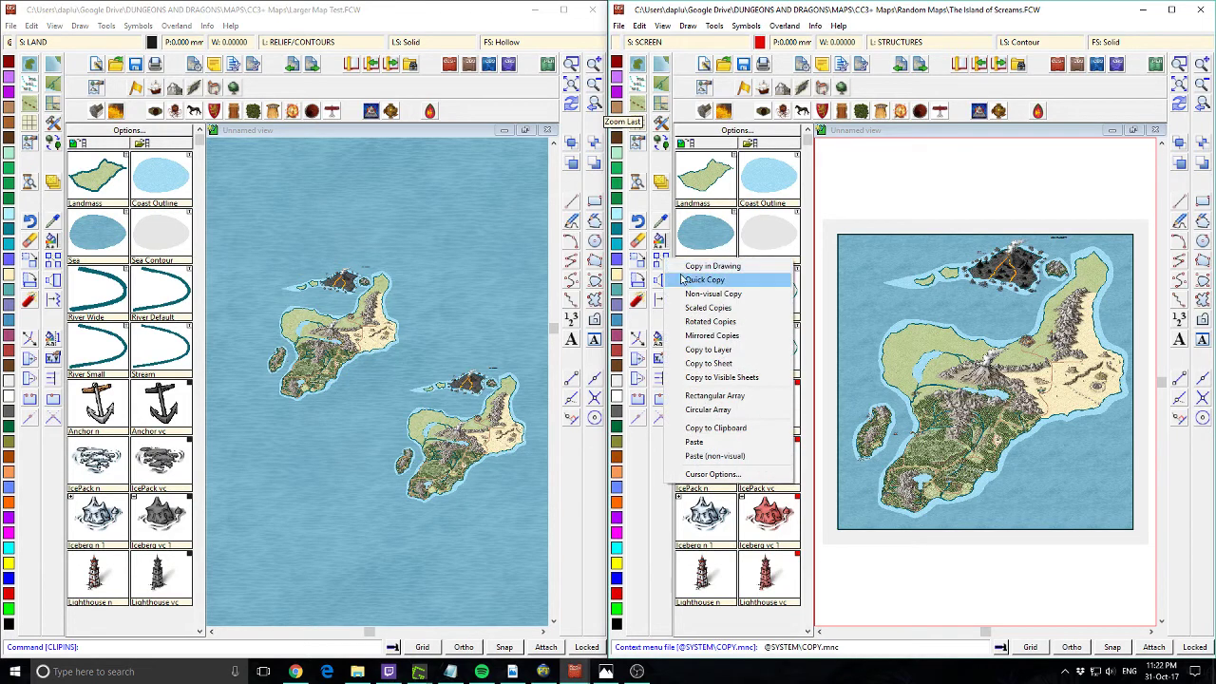
{"action": "left_click", "coordinate": [740, 429]}
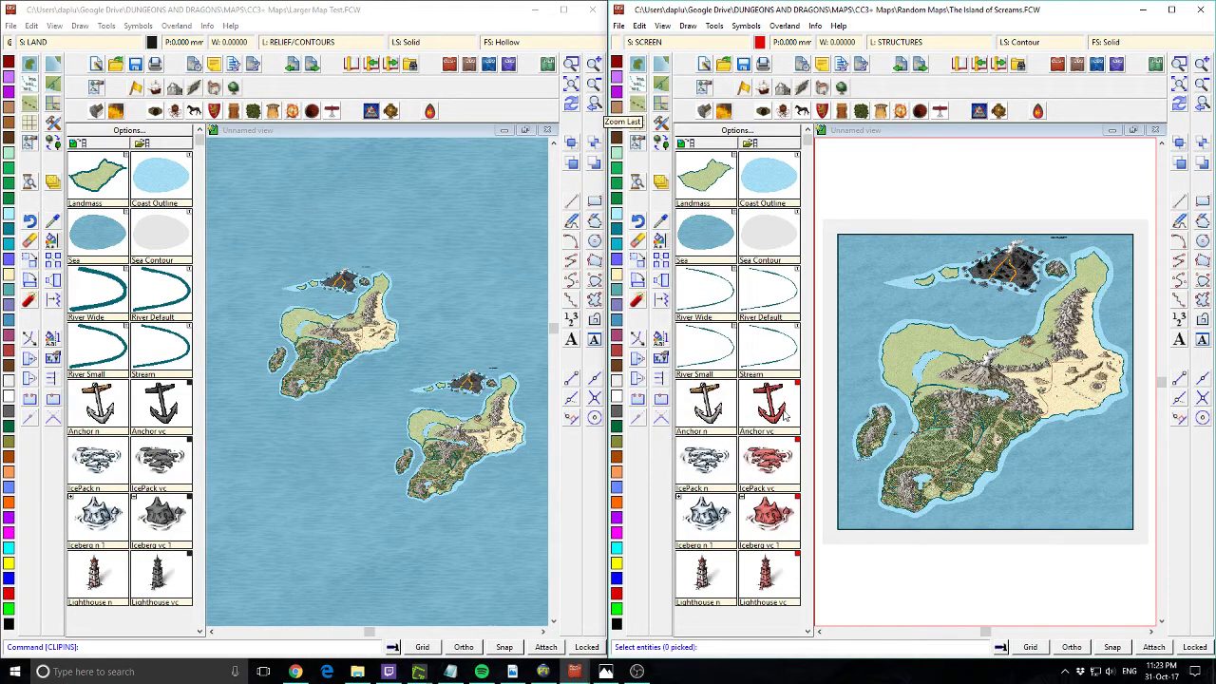
{"action": "left_click", "coordinate": [844, 404]}
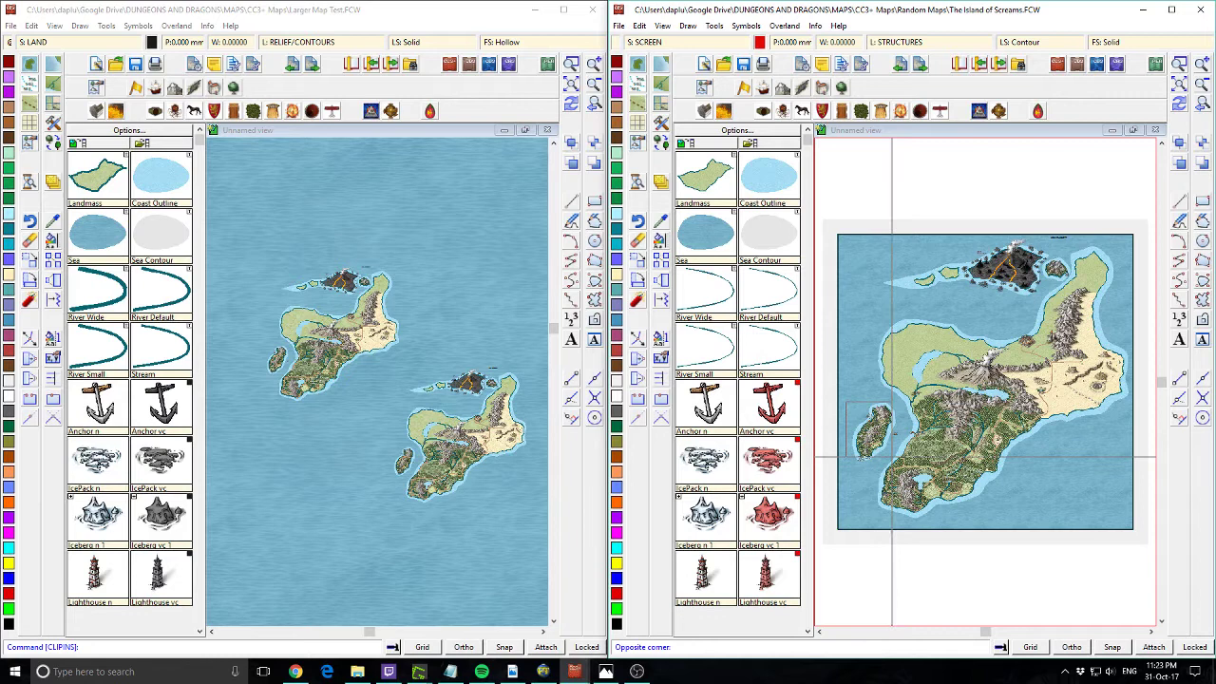
{"action": "left_click", "coordinate": [893, 460]}
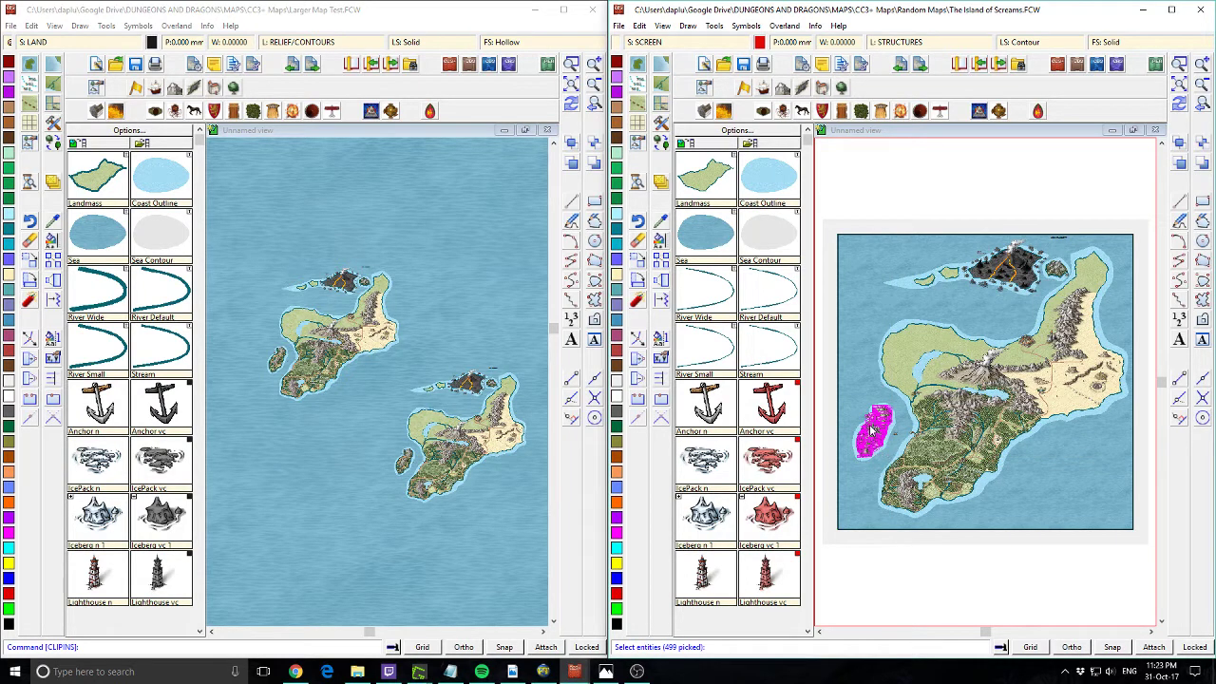
{"action": "right_click", "coordinate": [871, 429]}
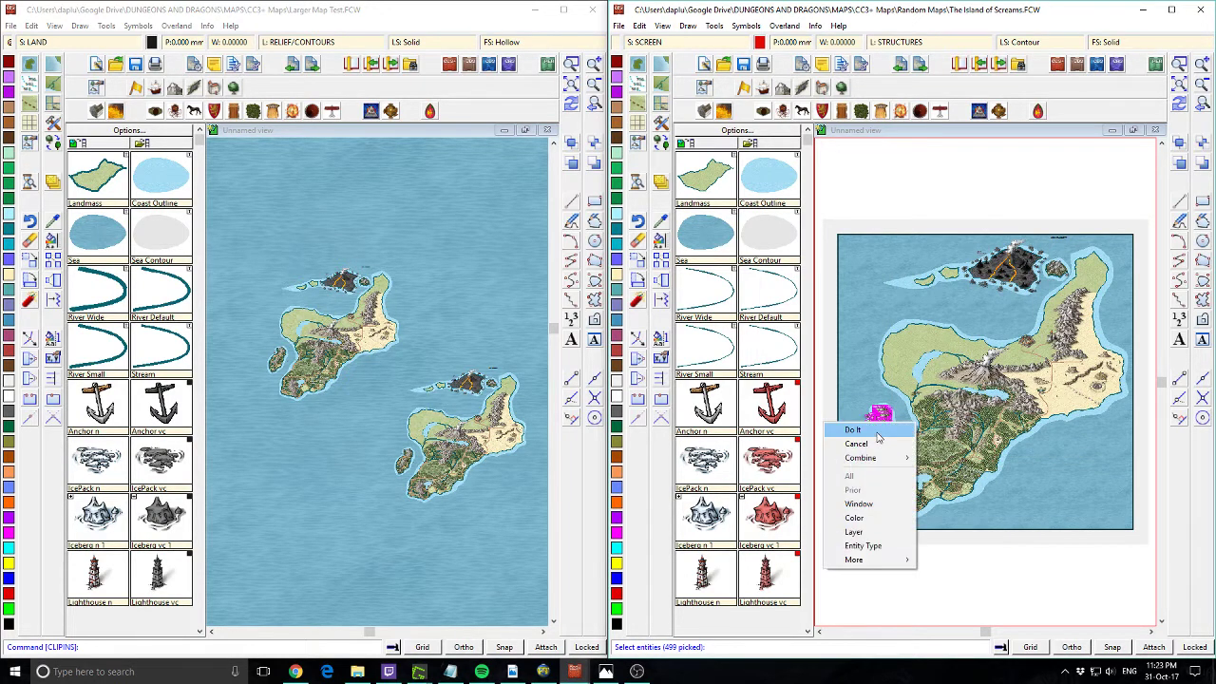
{"action": "left_click", "coordinate": [873, 431]}
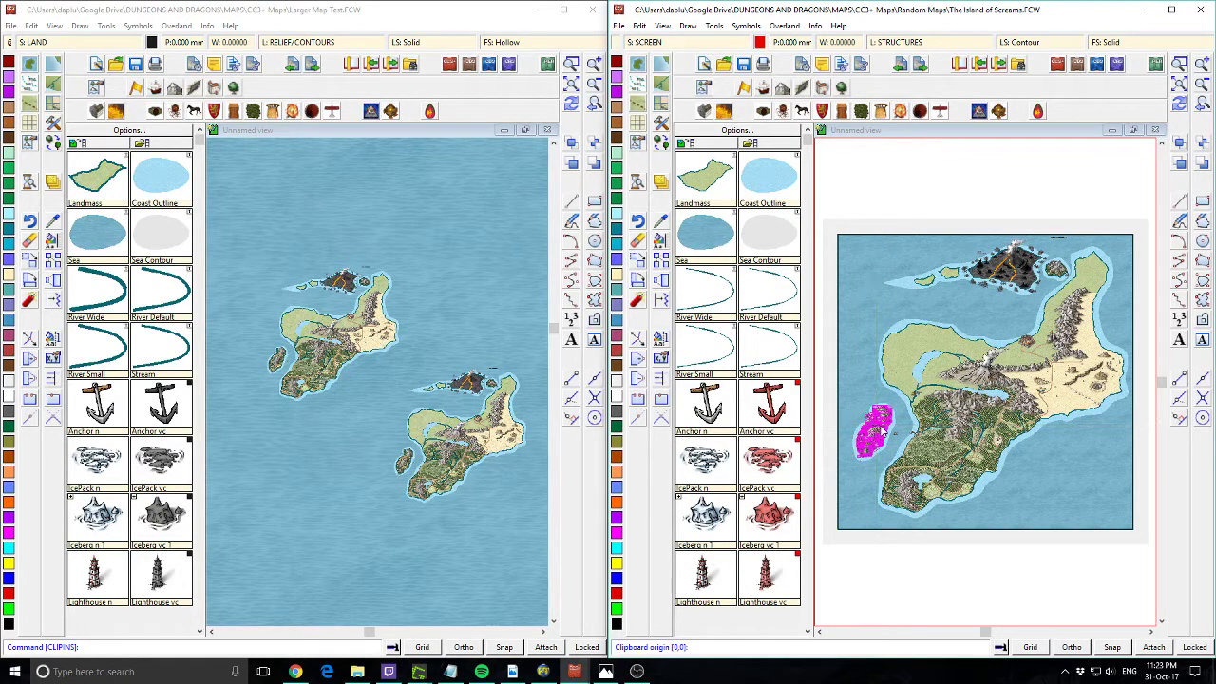
{"action": "left_click", "coordinate": [885, 434]}
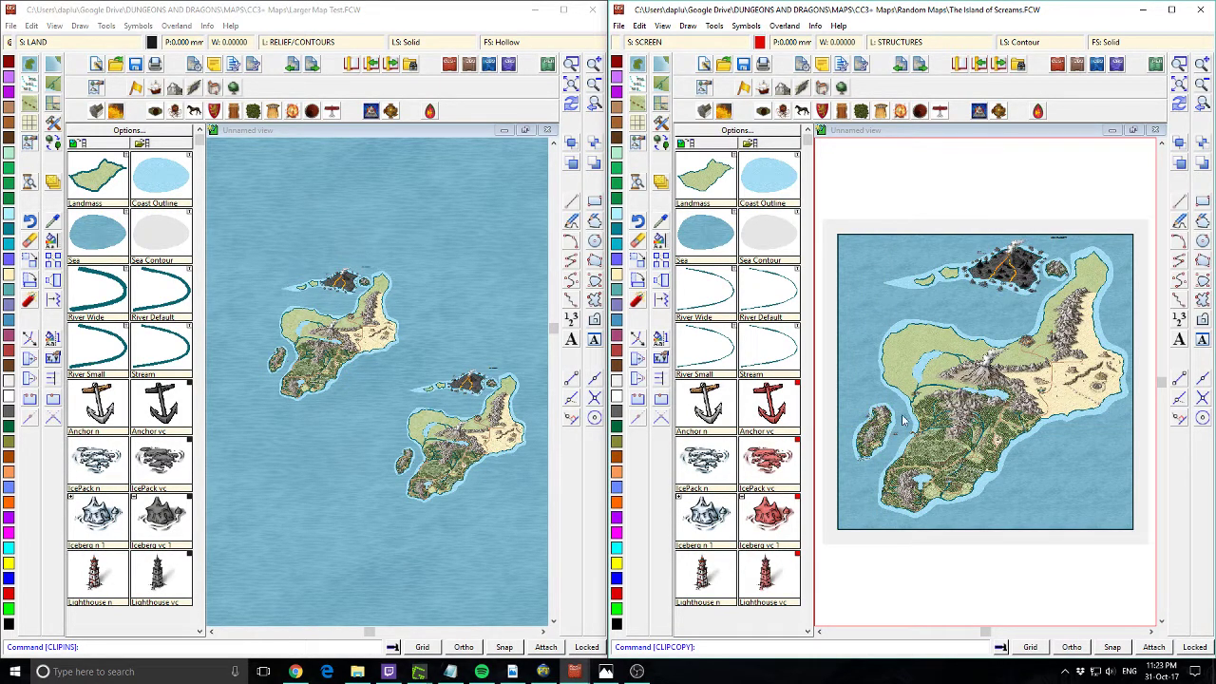
{"action": "left_click", "coordinate": [131, 15]}
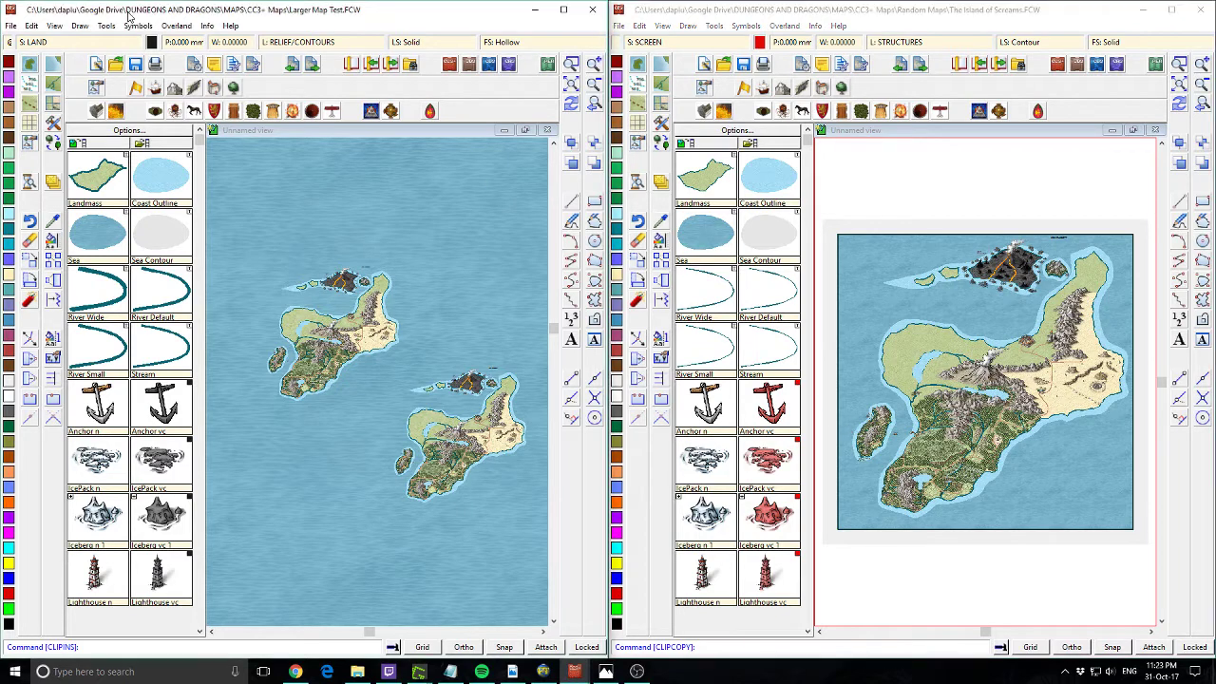
Paste two copies of the western islet, one upper right and one lower left
{"action": "left_click", "coordinate": [32, 26]}
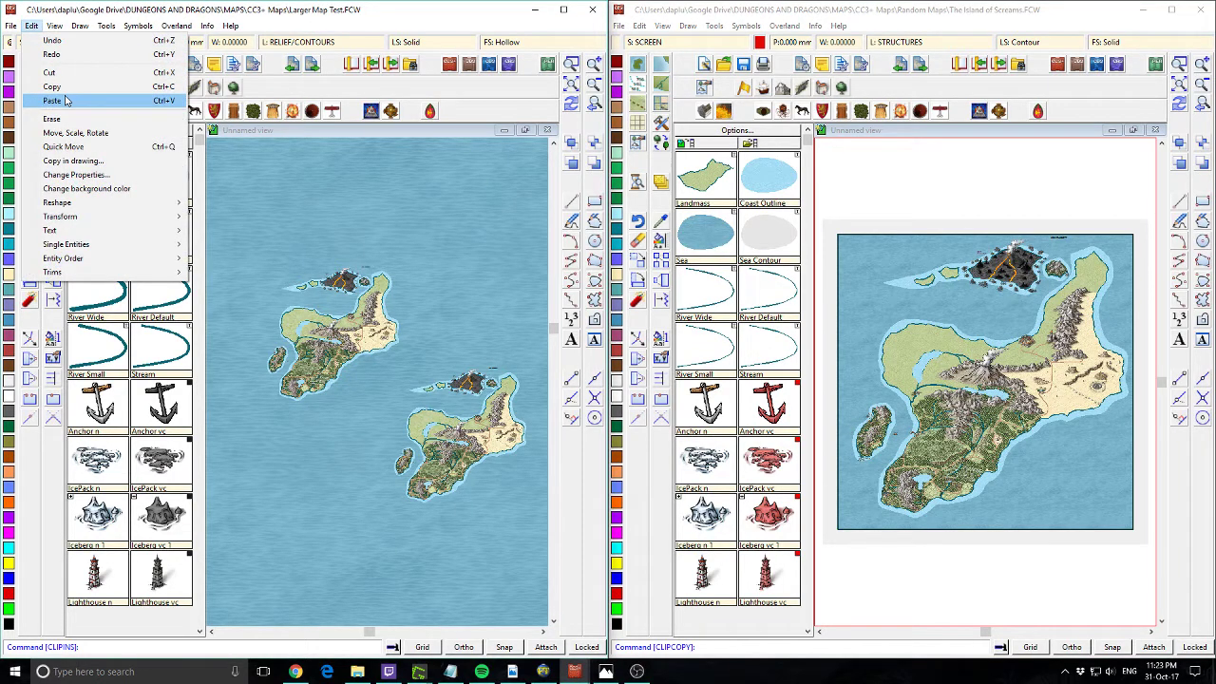
{"action": "left_click", "coordinate": [65, 101]}
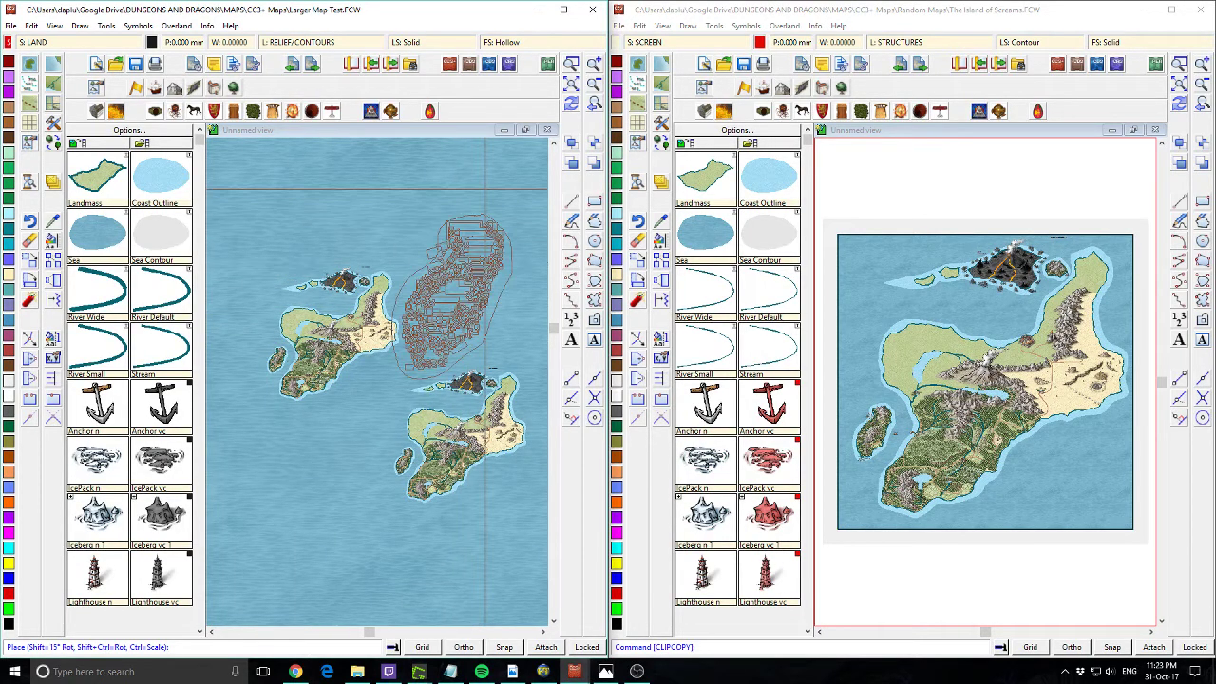
{"action": "left_click", "coordinate": [486, 250]}
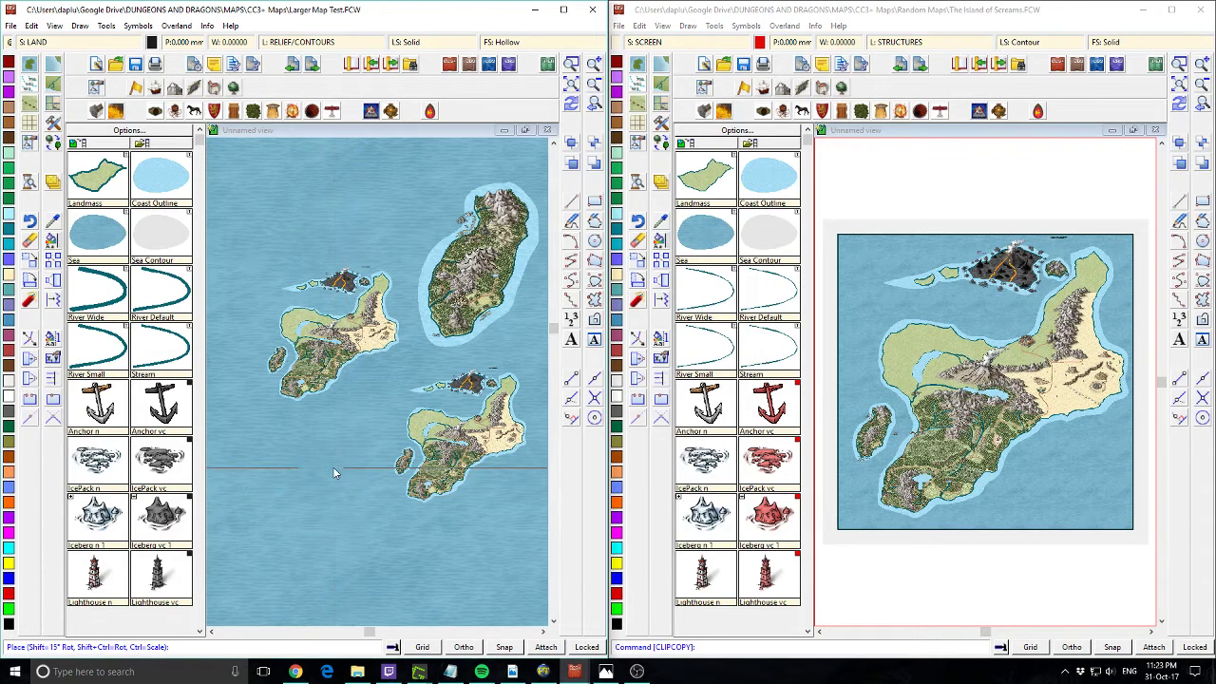
{"action": "left_click", "coordinate": [335, 467]}
End pasting and zoom out to view the four-island archipelago on the sea map
{"action": "key", "text": "Escape"}
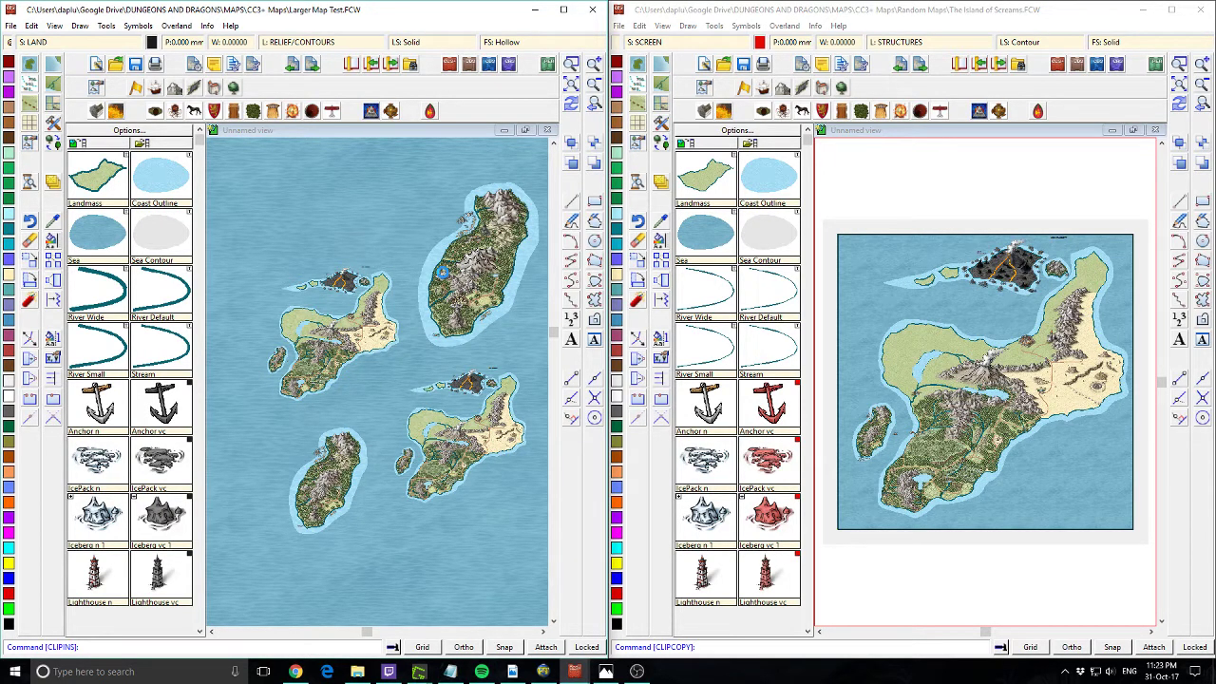
{"action": "scroll", "coordinate": [388, 252], "scroll_direction": "down", "scroll_amount": 1}
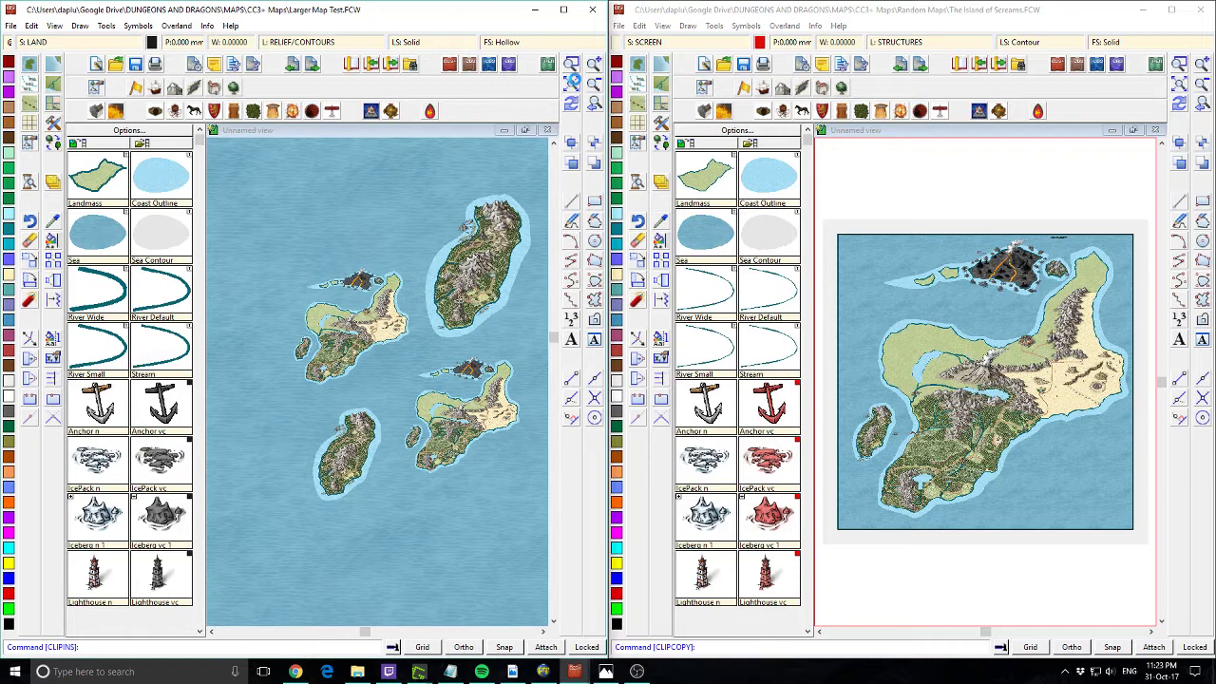
{"action": "left_click", "coordinate": [573, 85]}
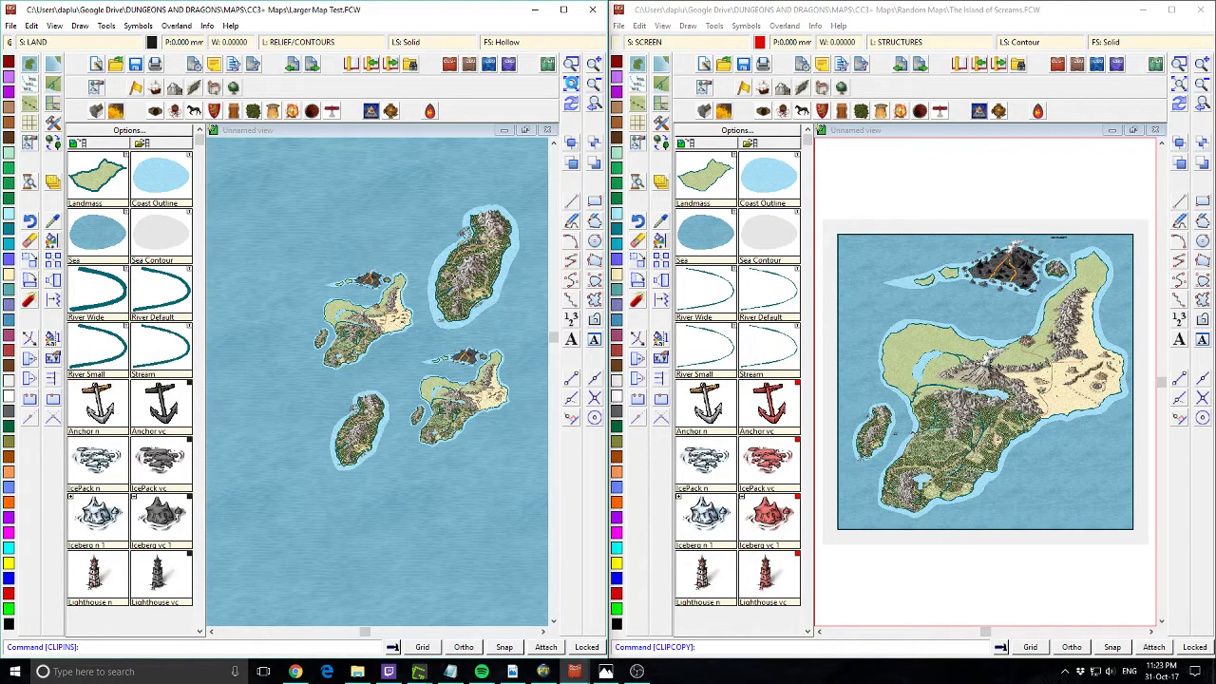
{"action": "scroll", "coordinate": [451, 270], "scroll_direction": "down", "scroll_amount": 3}
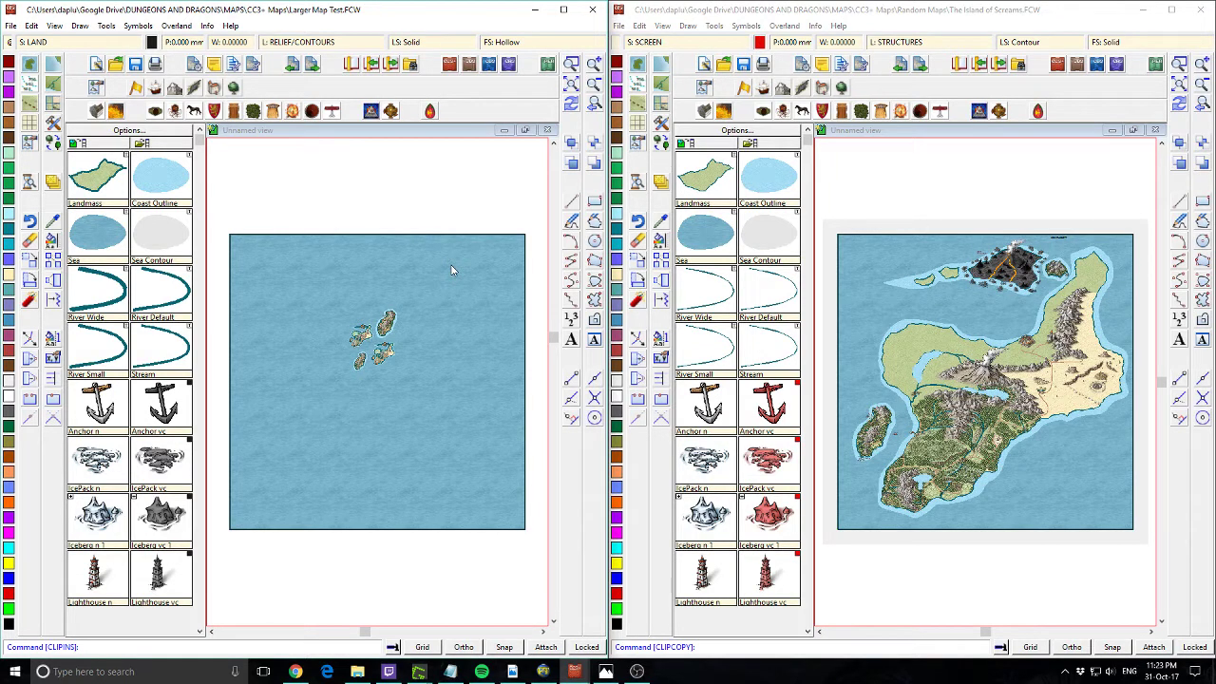
Apply a square grid overlay with 100-unit spacing across the whole map
{"action": "left_click", "coordinate": [79, 25]}
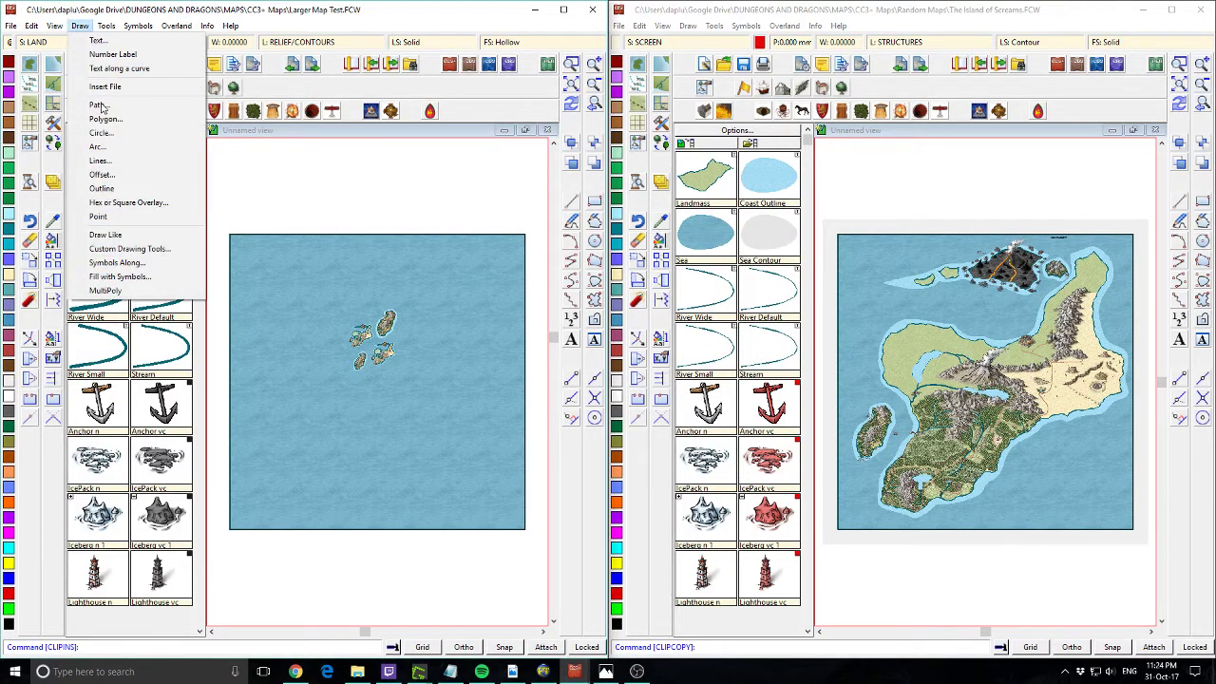
{"action": "left_click", "coordinate": [121, 203]}
{"action": "double_click", "coordinate": [271, 379]}
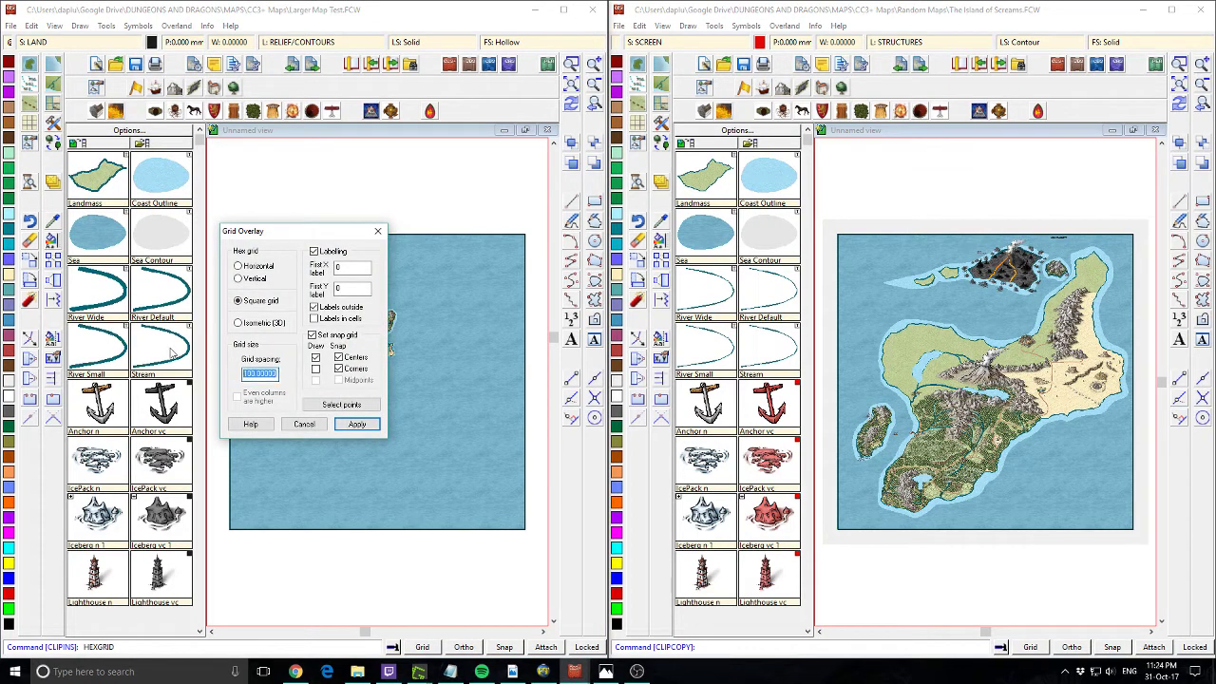
{"action": "left_click", "coordinate": [356, 424]}
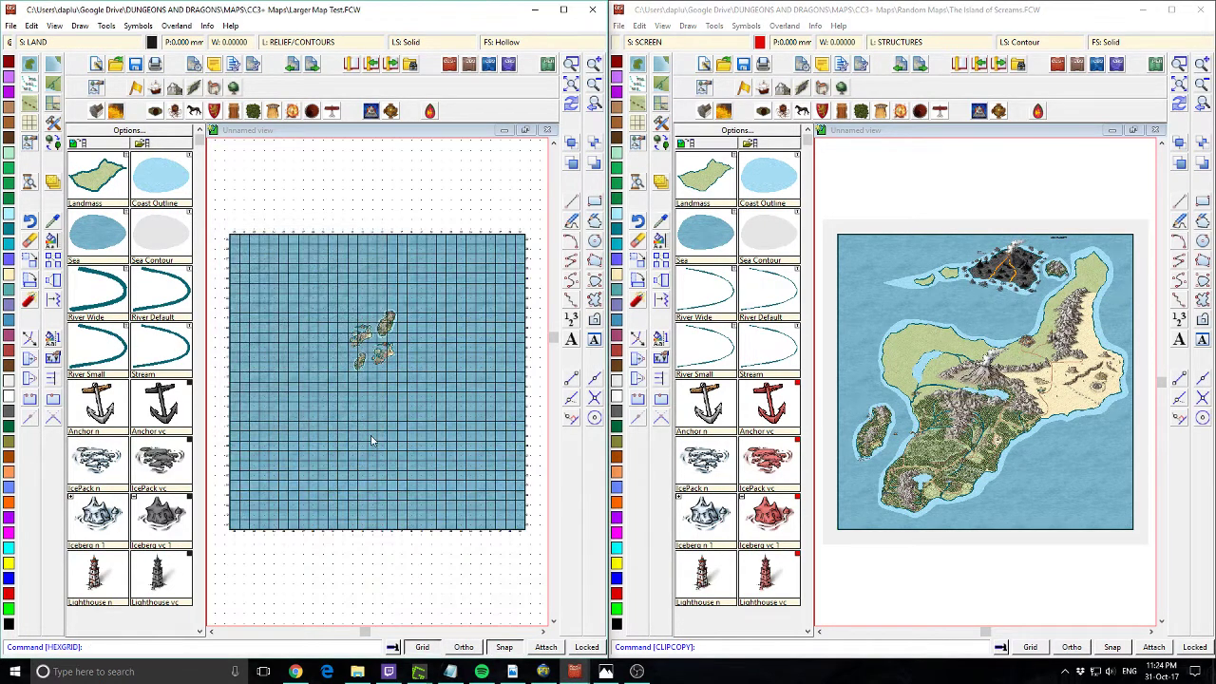